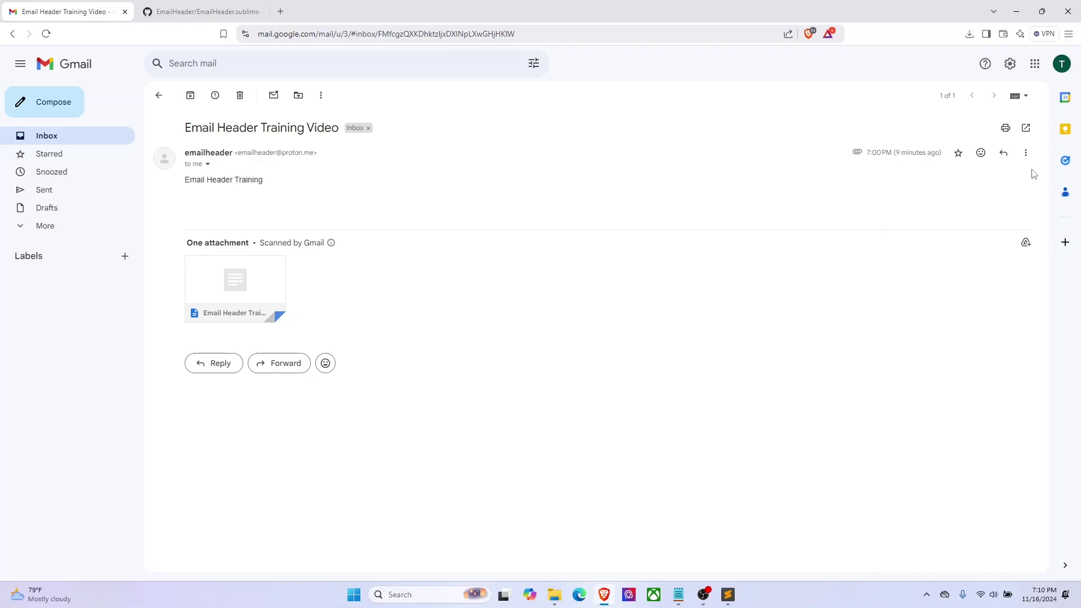
# Step: Open the More actions menu beside Reply on the Email Header Training Video message
pyautogui.click(1026, 153)
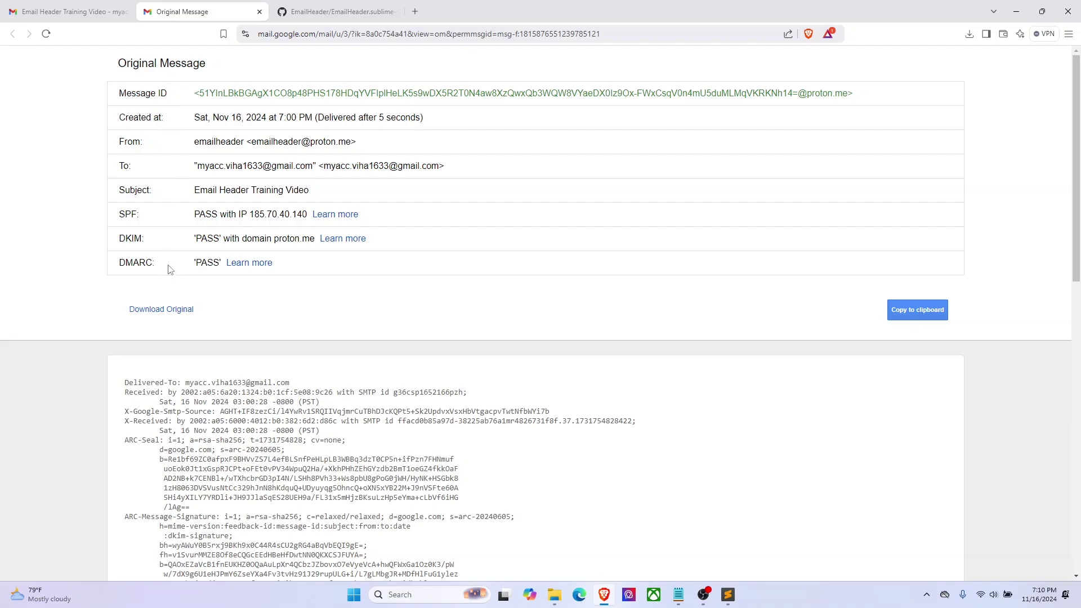
# Step: Highlight a short stretch of text near the top of the Original Message page
pyautogui.moveTo(126, 93); pyautogui.dragTo(151, 102)
# Step: Scroll through the raw source on the Original Message page and select the header text
pyautogui.click(218, 121)
pyautogui.scroll(-2, 612, 358)
pyautogui.scroll(-4, 612, 358)
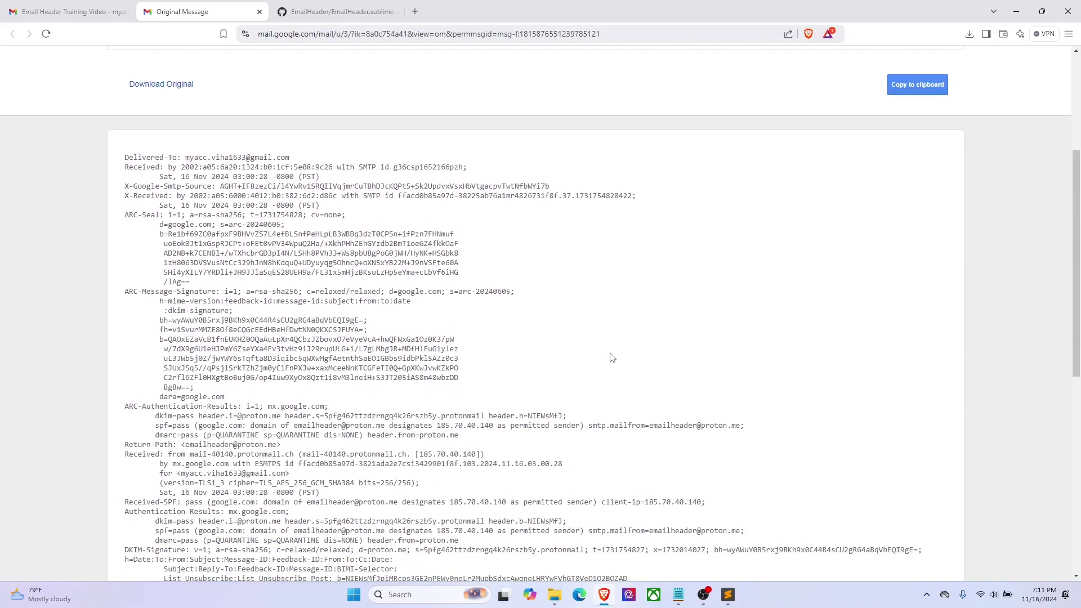
pyautogui.scroll(-4, 613, 358)
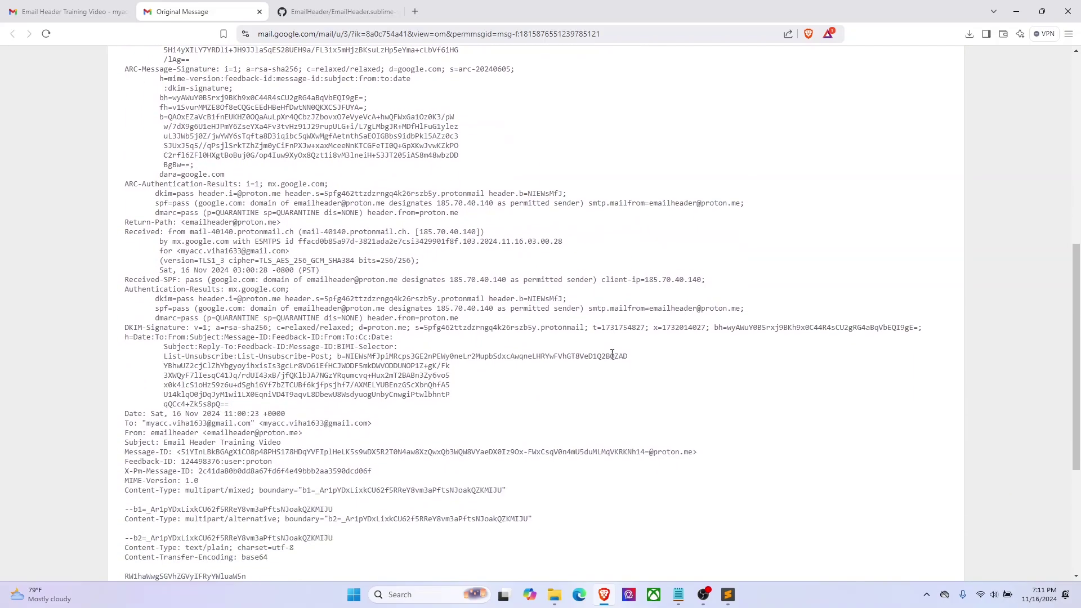
pyautogui.scroll(-3, 612, 354)
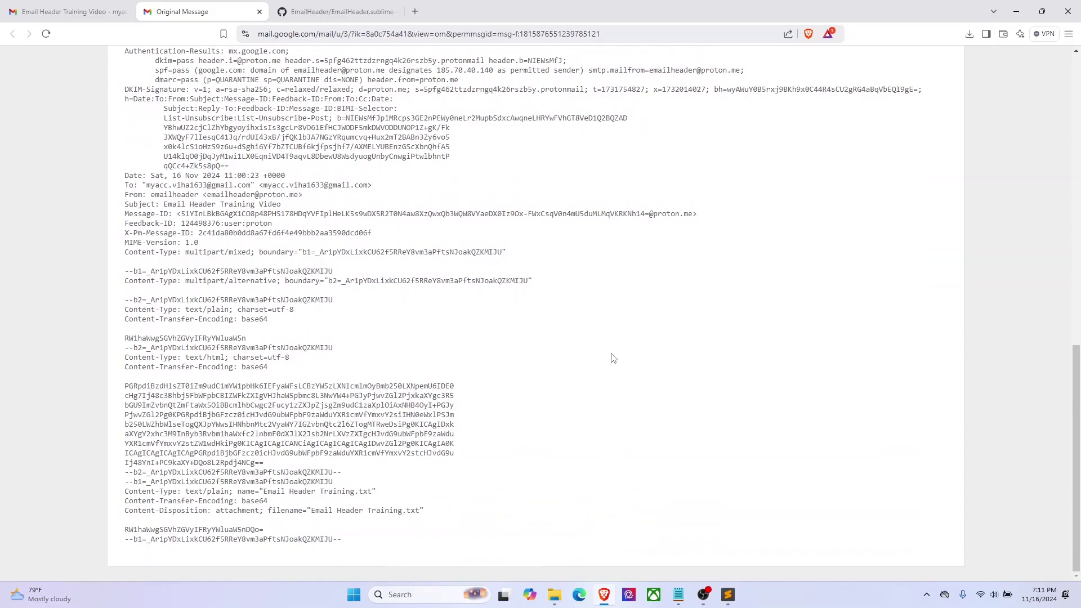
pyautogui.scroll(15, 612, 358)
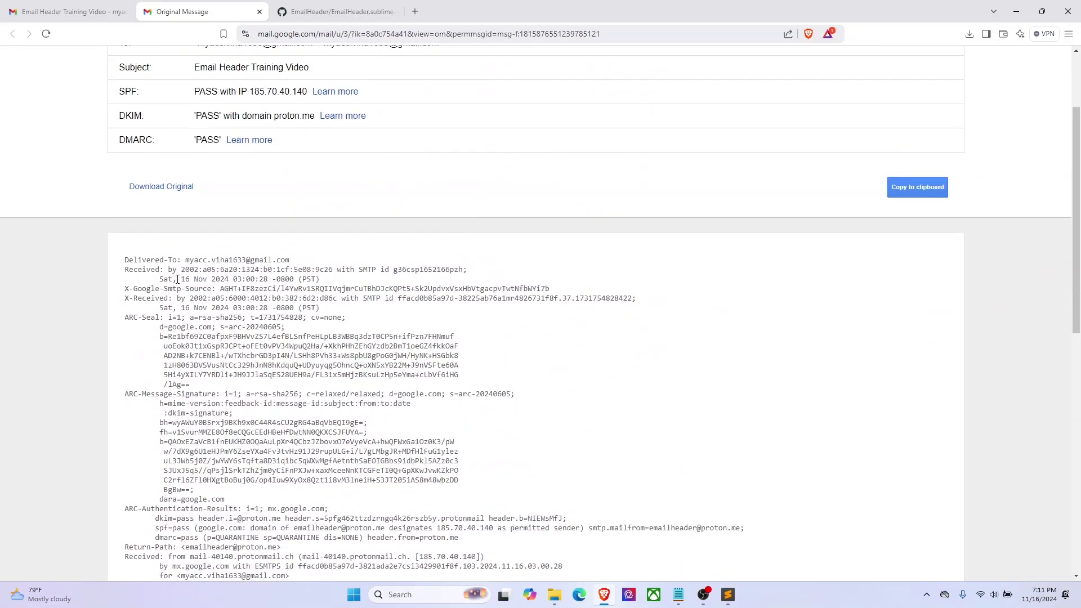
pyautogui.moveTo(123, 261); pyautogui.dragTo(435, 549)
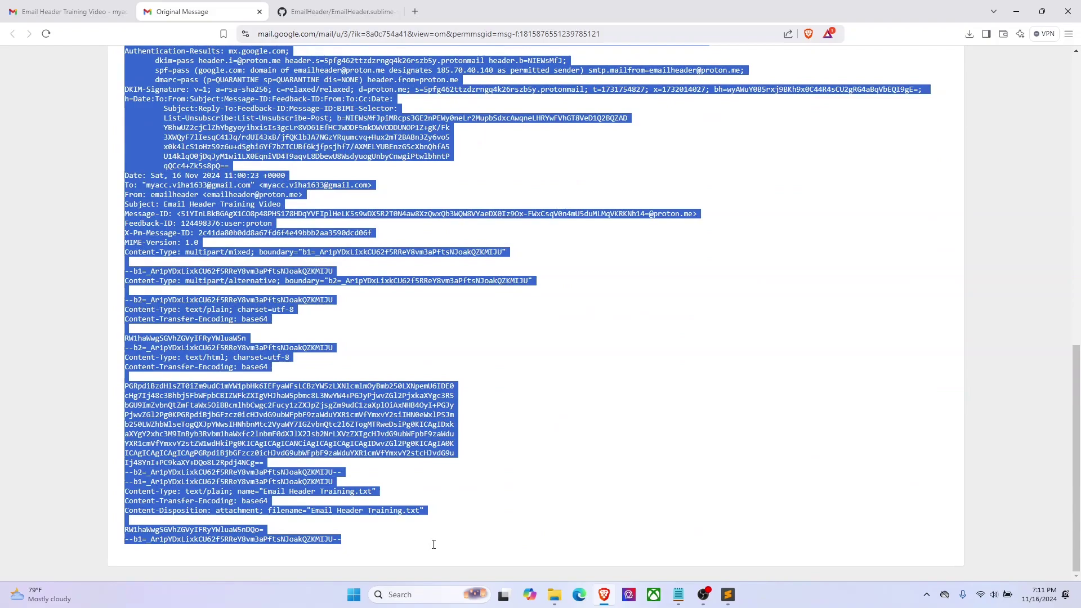
# Step: Paste the copied raw email source into the untitled Sublime Text file and look it over
pyautogui.click(729, 596)
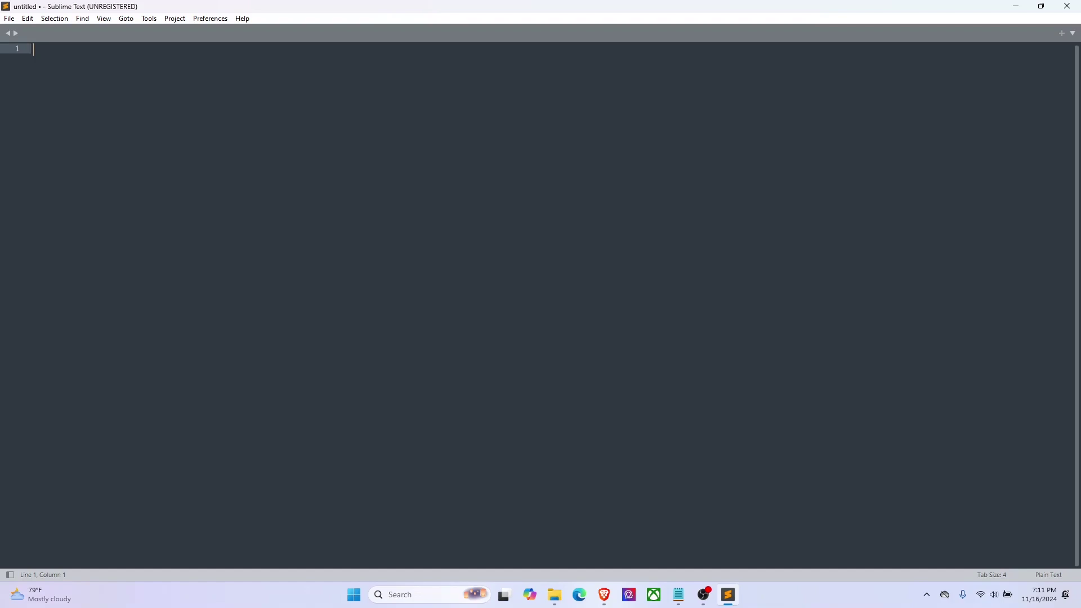
pyautogui.hotkey('ctrl', 'v')
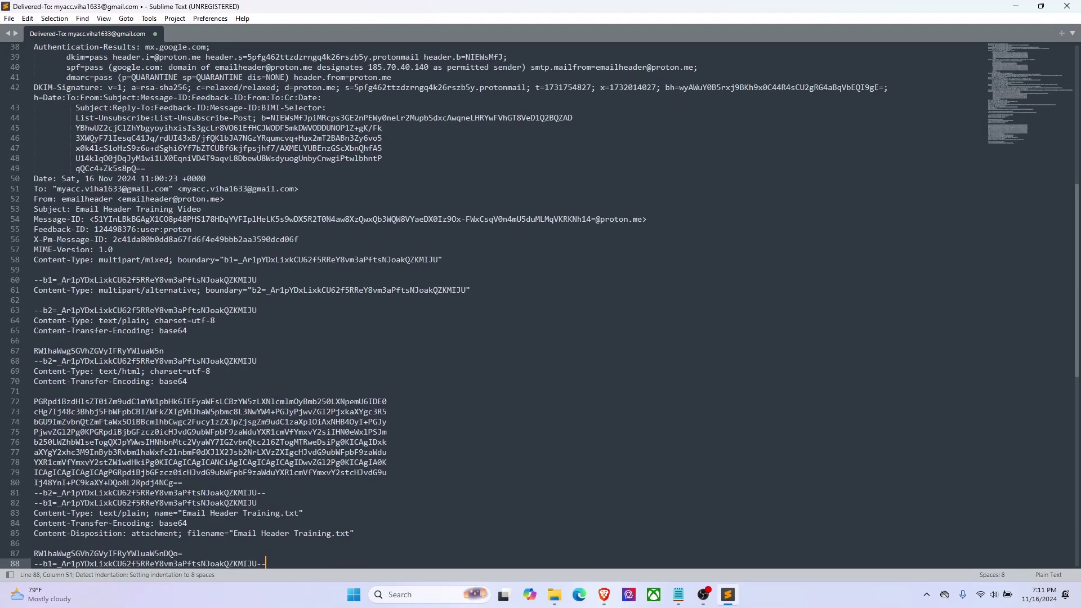
pyautogui.scroll(12, 136, 185)
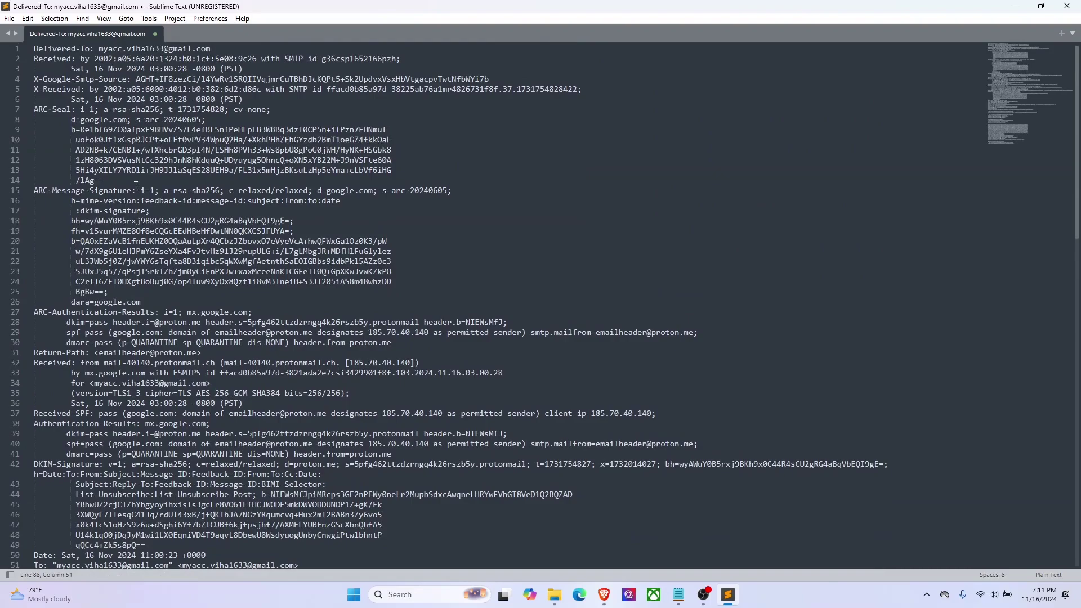
pyautogui.scroll(-13, 136, 185)
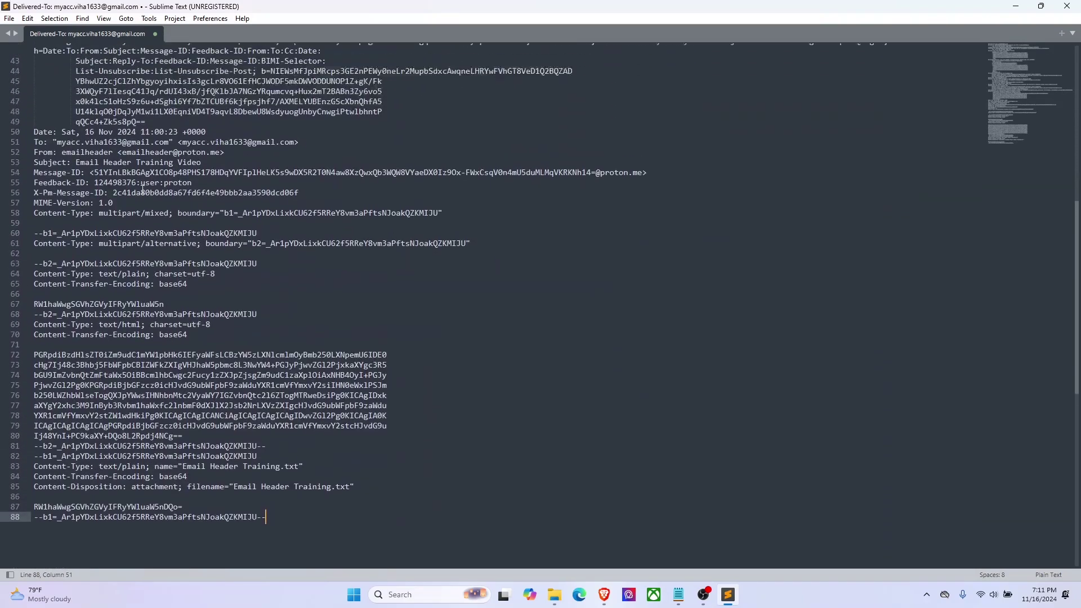
pyautogui.scroll(13, 143, 190)
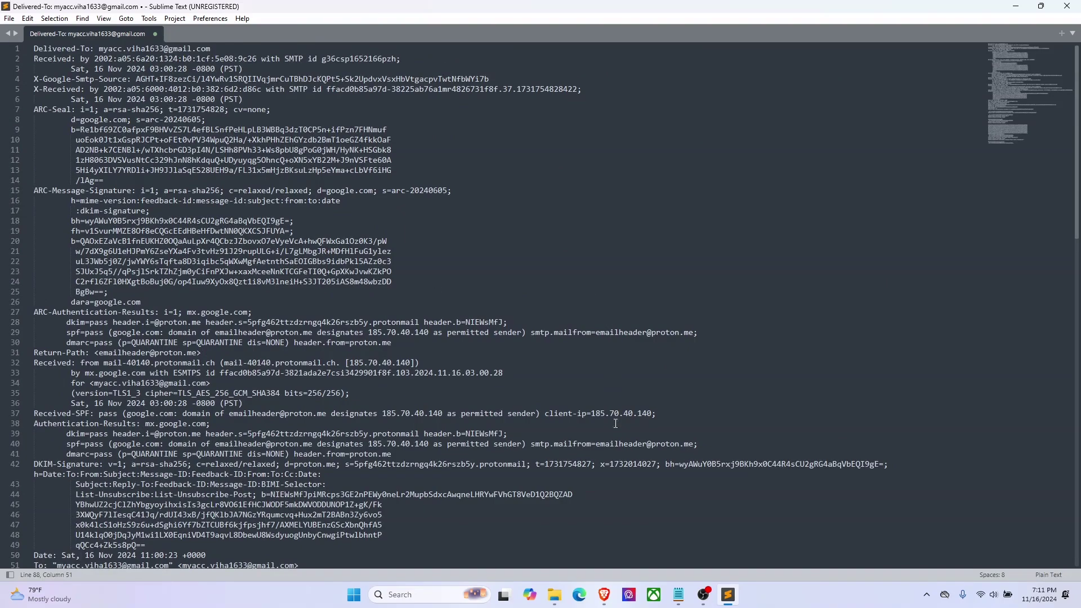
pyautogui.click(608, 601)
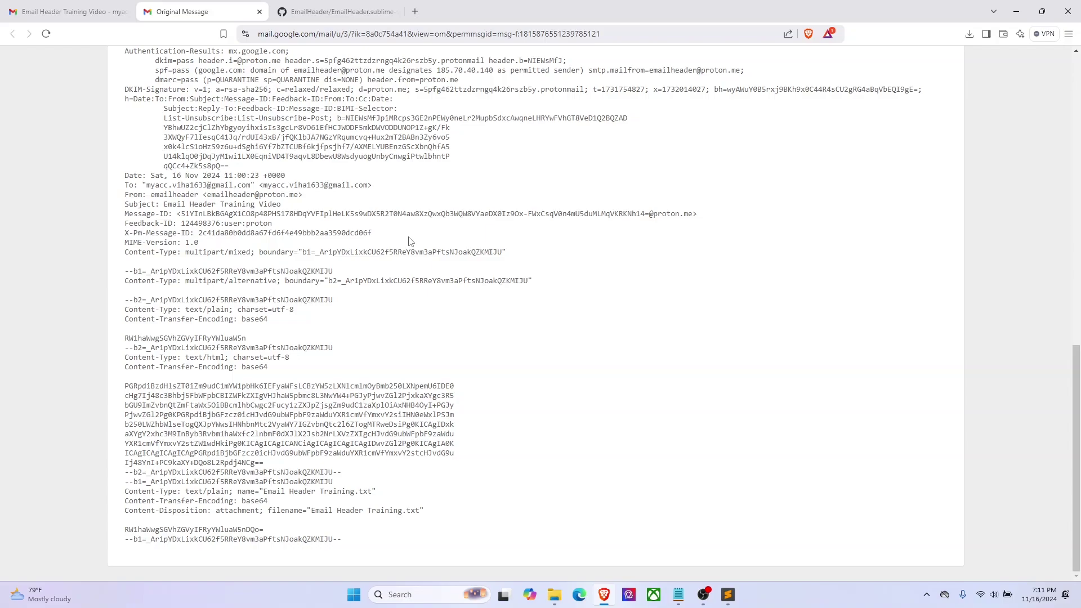
pyautogui.click(357, 10)
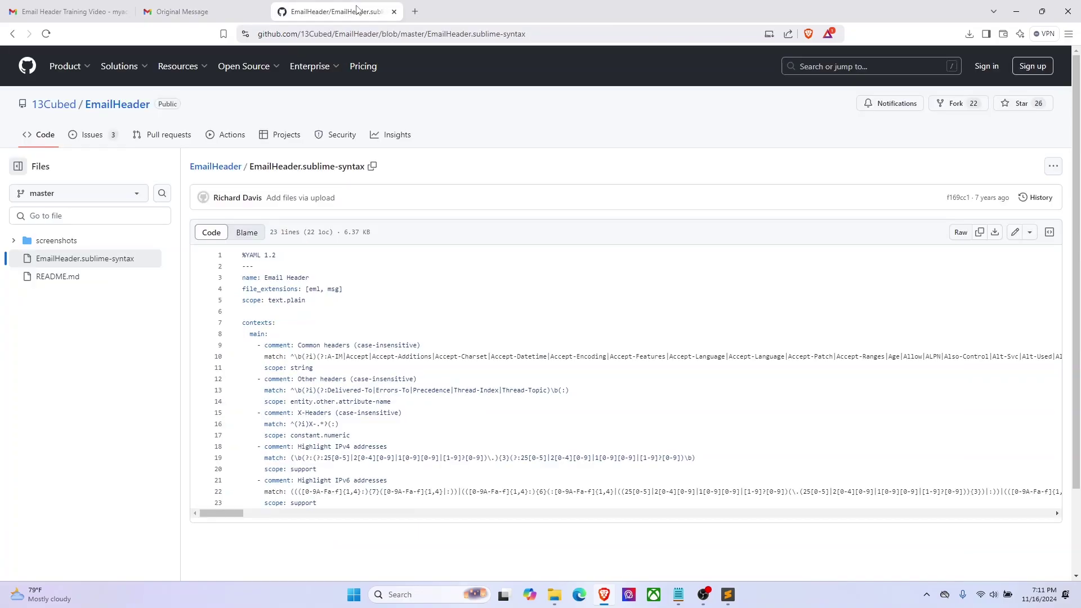
pyautogui.scroll(-1, 394, 175)
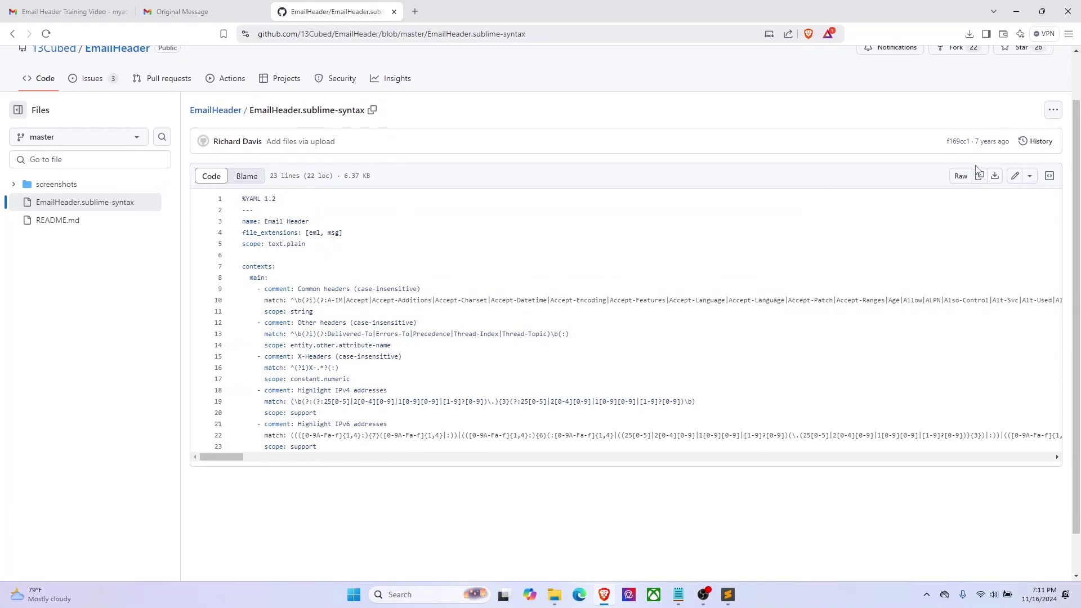
pyautogui.click(728, 595)
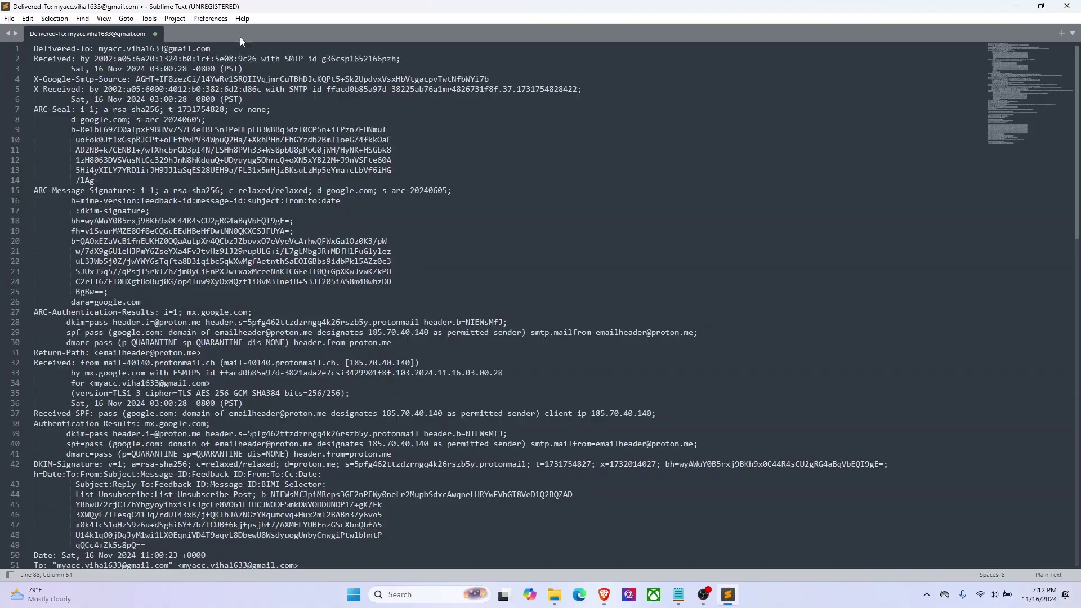
# Step: Open Sublime Text's Packages\User folder via Preferences > Browse Packages
pyautogui.click(224, 24)
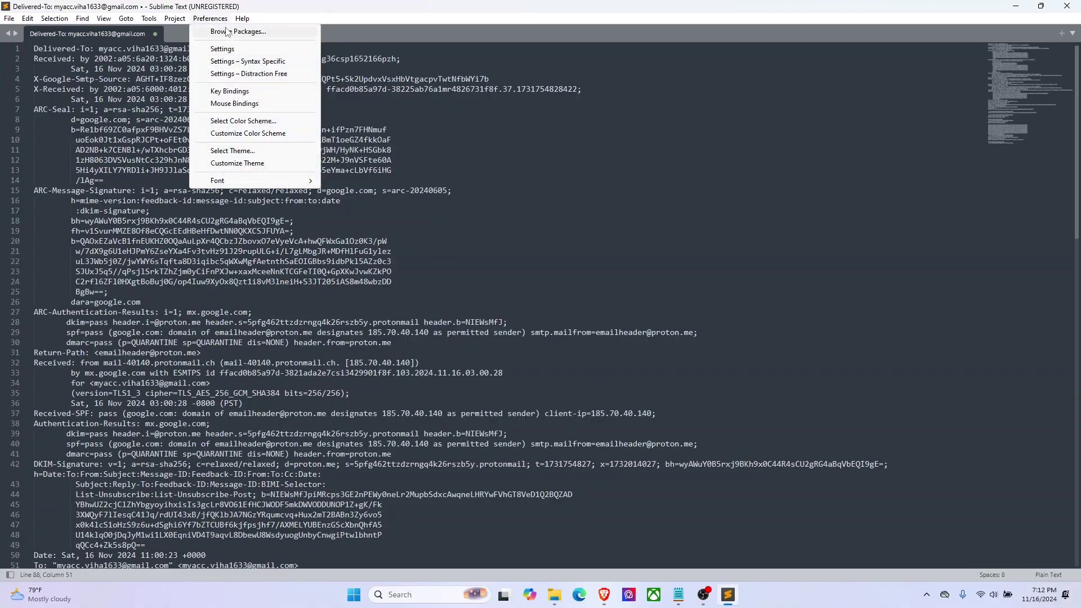
pyautogui.click(229, 33)
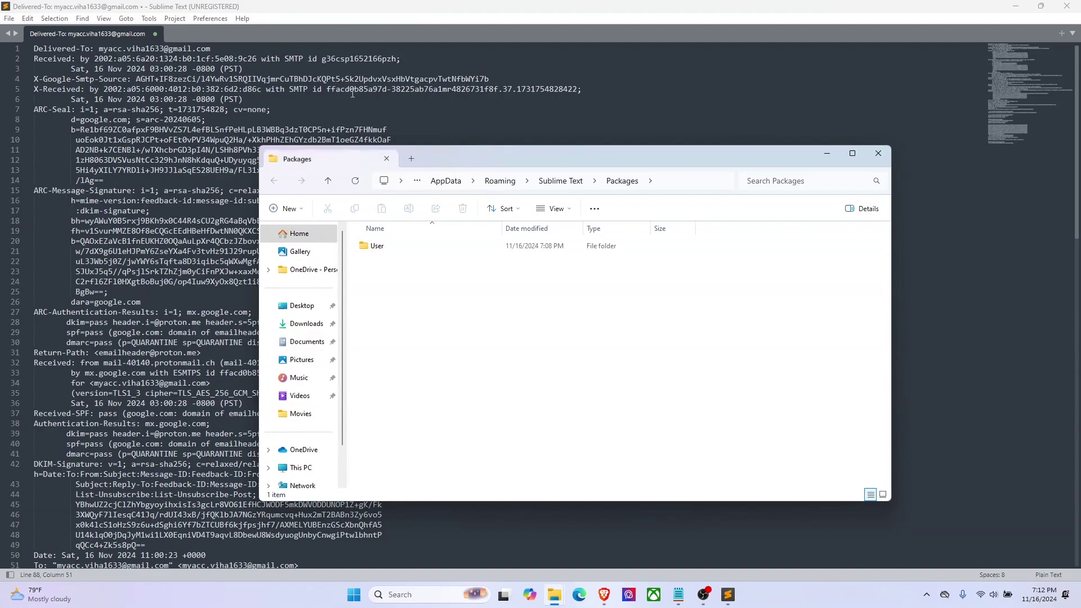
pyautogui.doubleClick(385, 246)
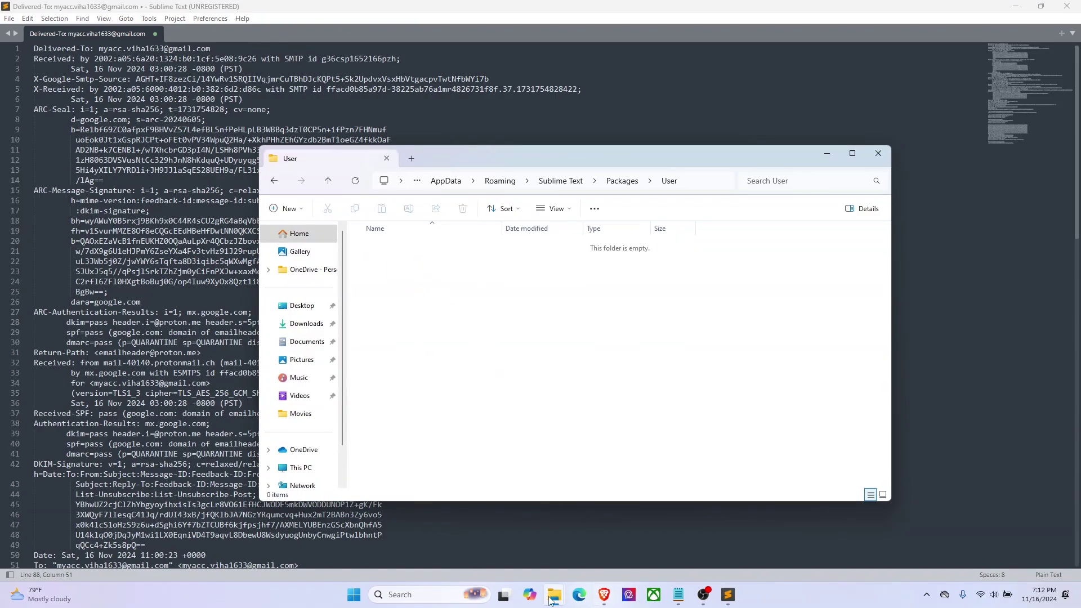
# Step: Copy EmailHeader.sublime-syntax from Downloads\header into the Packages\User folder
pyautogui.moveTo(550, 602)
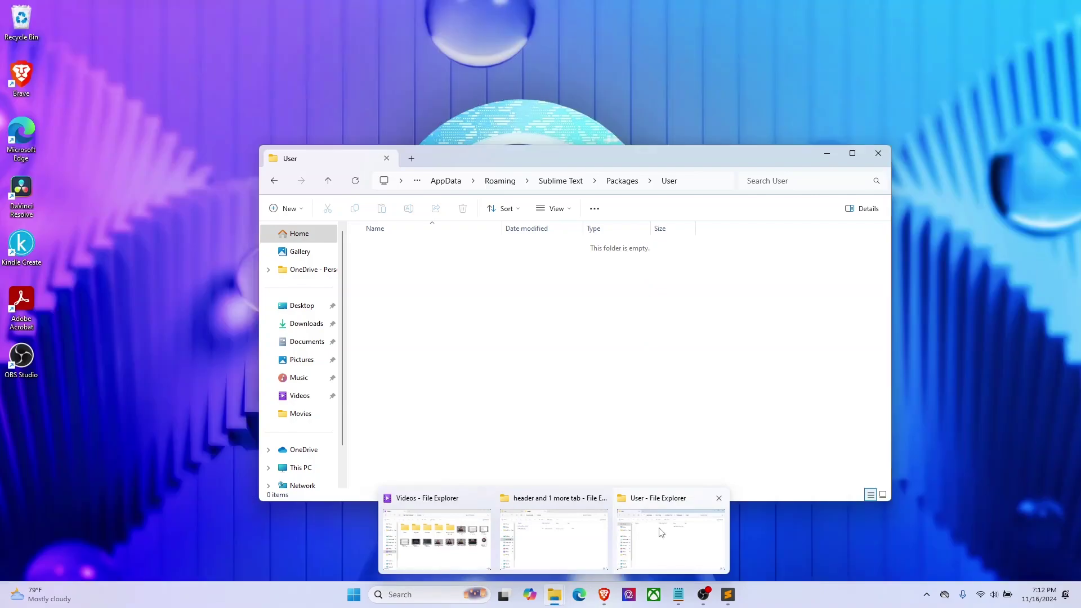
pyautogui.click(660, 528)
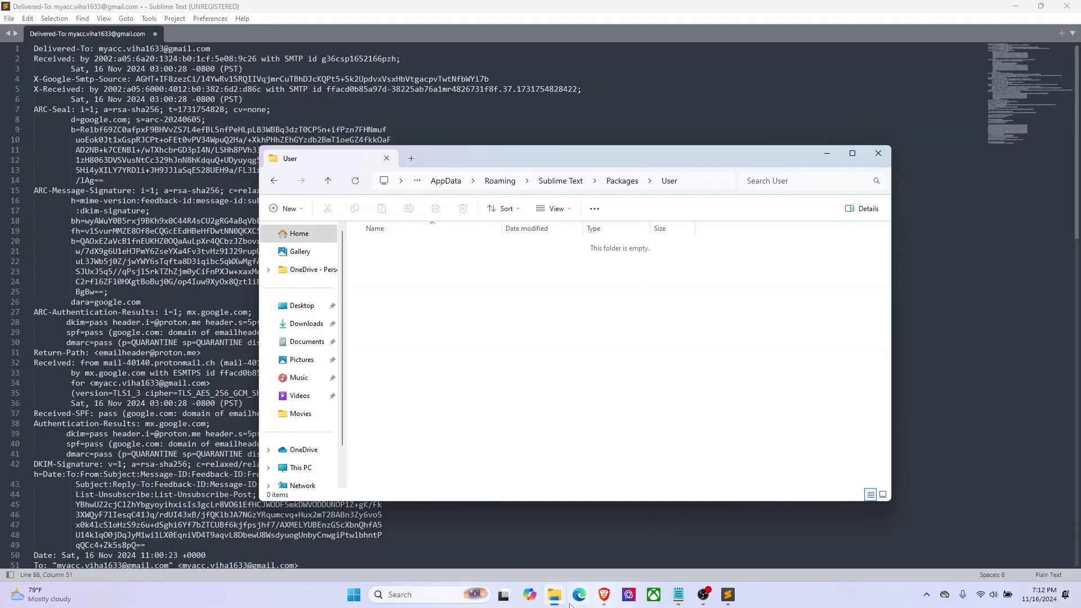
pyautogui.moveTo(554, 600)
pyautogui.click(535, 547)
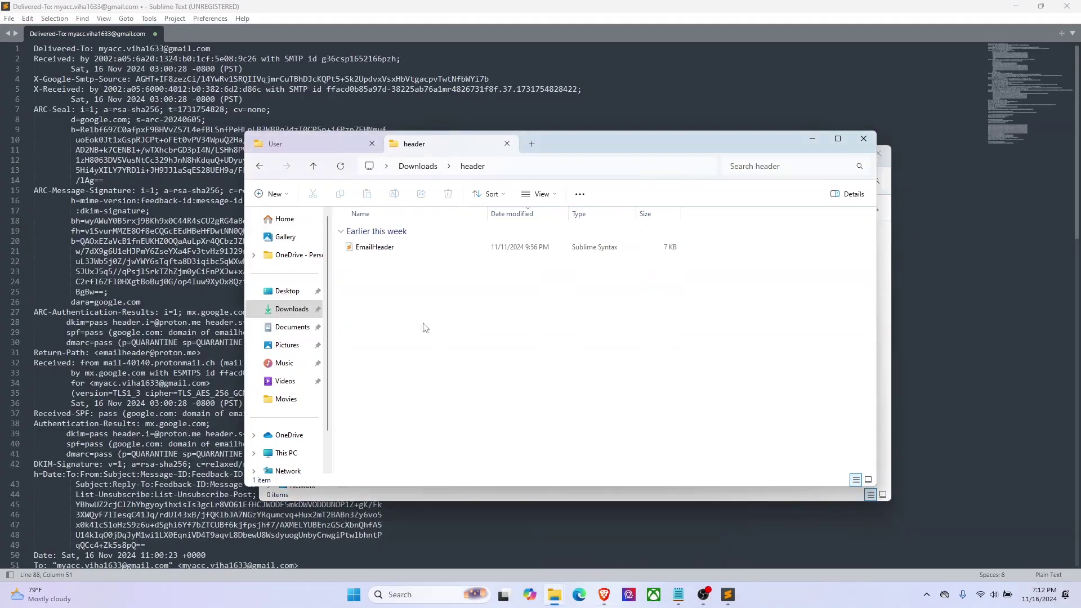
pyautogui.click(393, 255)
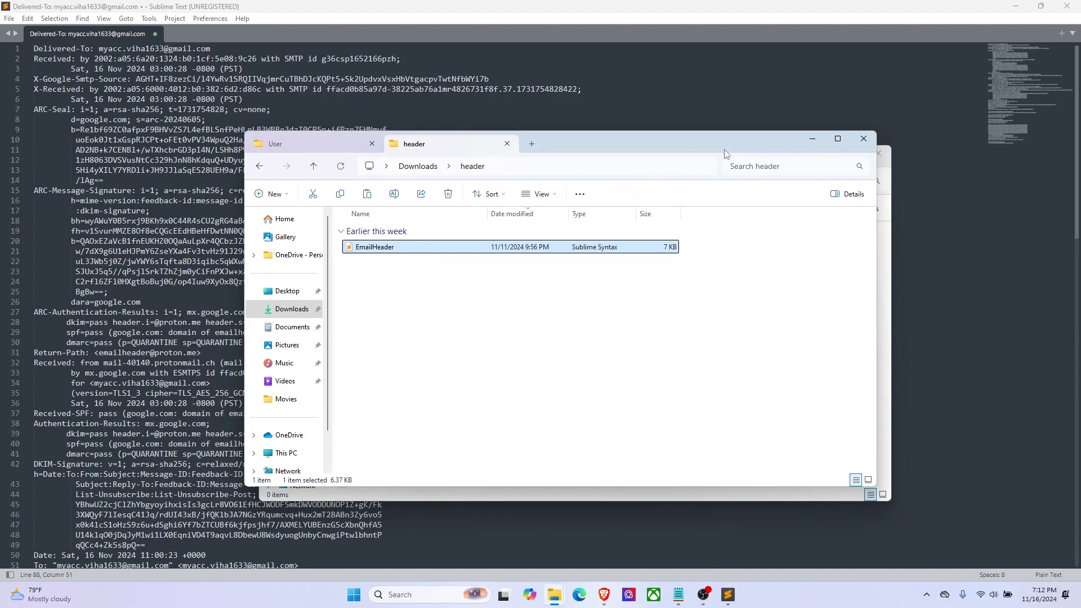
pyautogui.click(813, 138)
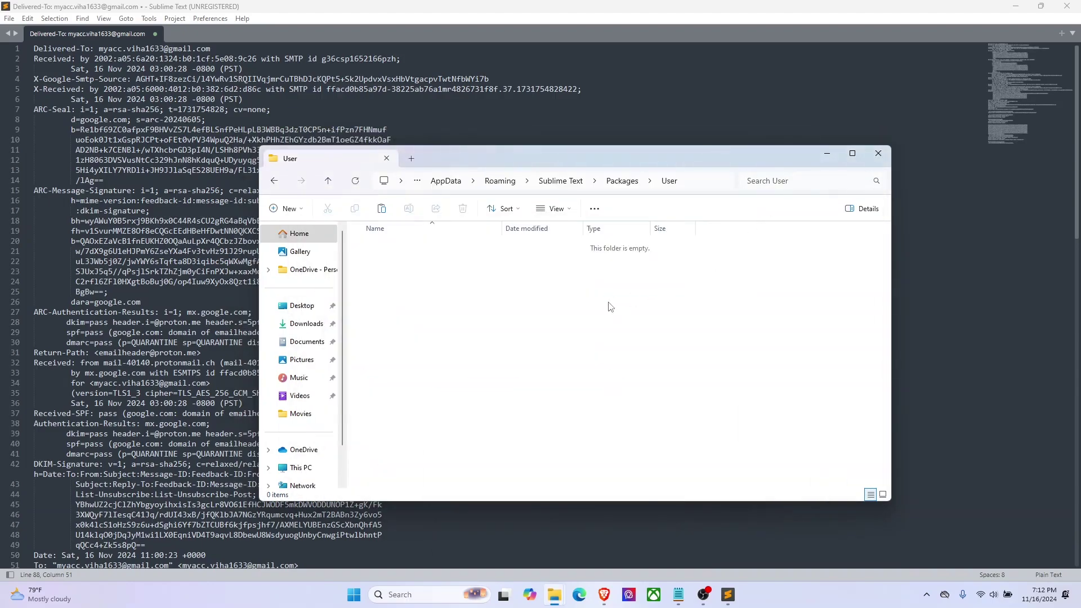
pyautogui.hotkey('ctrl', 'v')
# Step: Switch the pasted email's syntax from Plain Text to Email Header
pyautogui.click(650, 108)
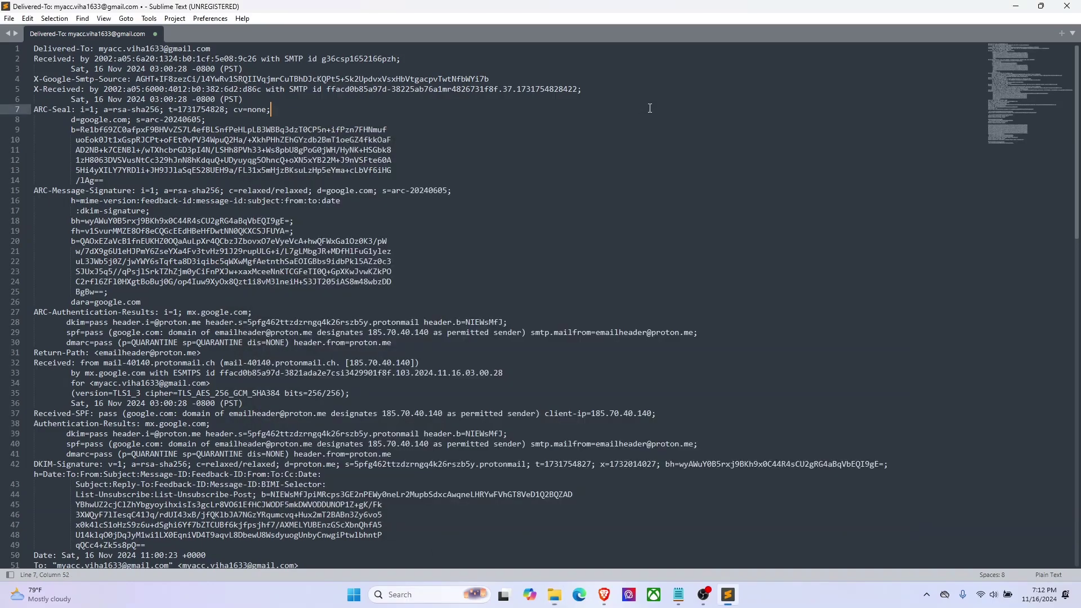
pyautogui.click(1045, 576)
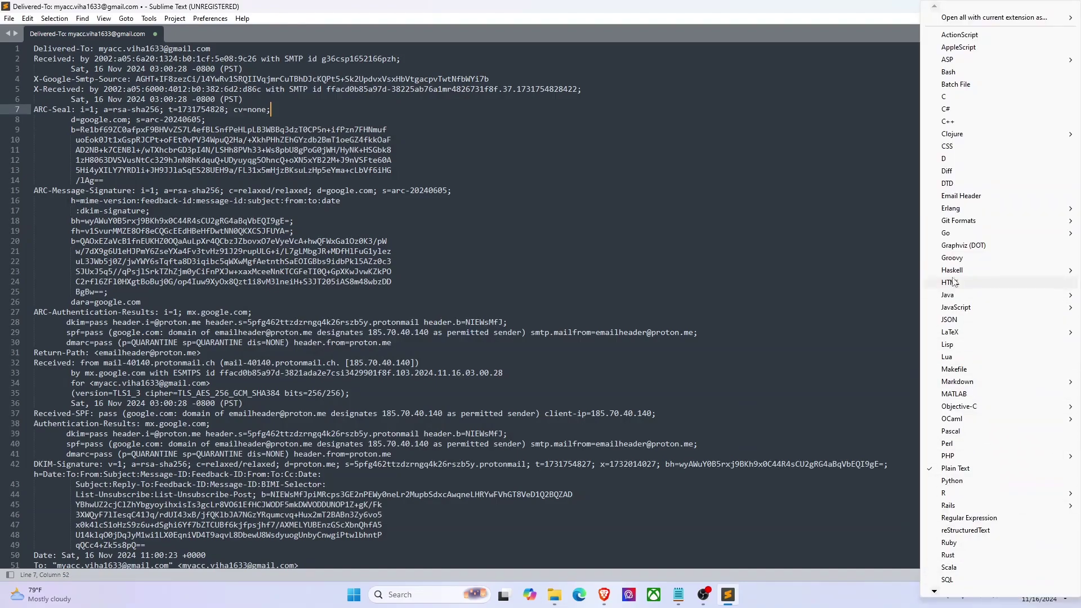
pyautogui.click(952, 196)
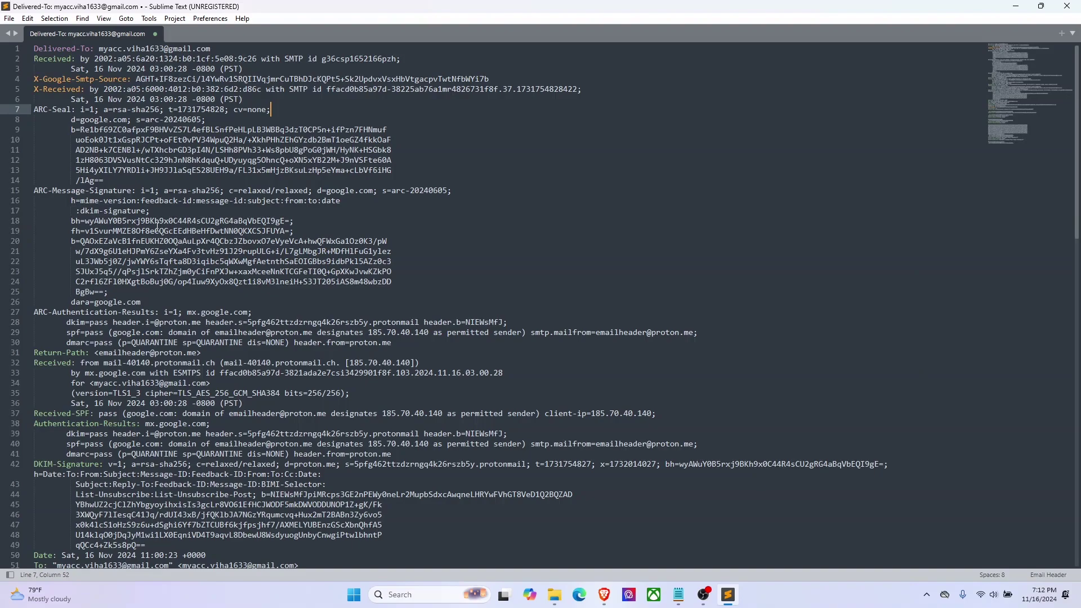
# Step: Test word selection by picking out Google in the X-Google-Smtp-Source line
pyautogui.click(56, 51)
pyautogui.click(57, 77)
pyautogui.doubleClick(57, 77)
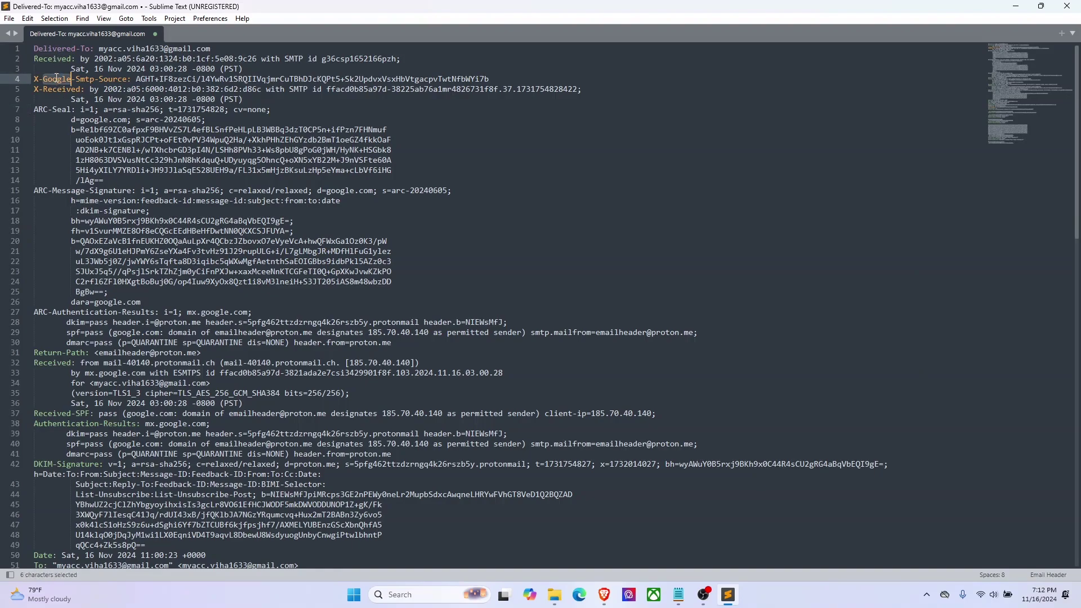
pyautogui.click(56, 79)
pyautogui.scroll(-12, 239, 261)
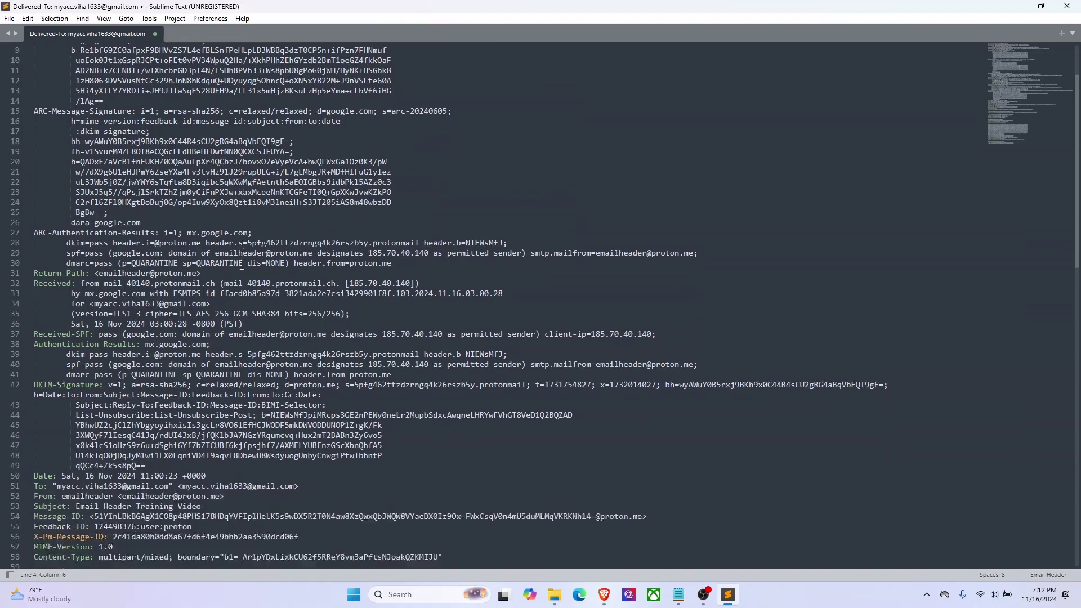
pyautogui.scroll(-2, 242, 264)
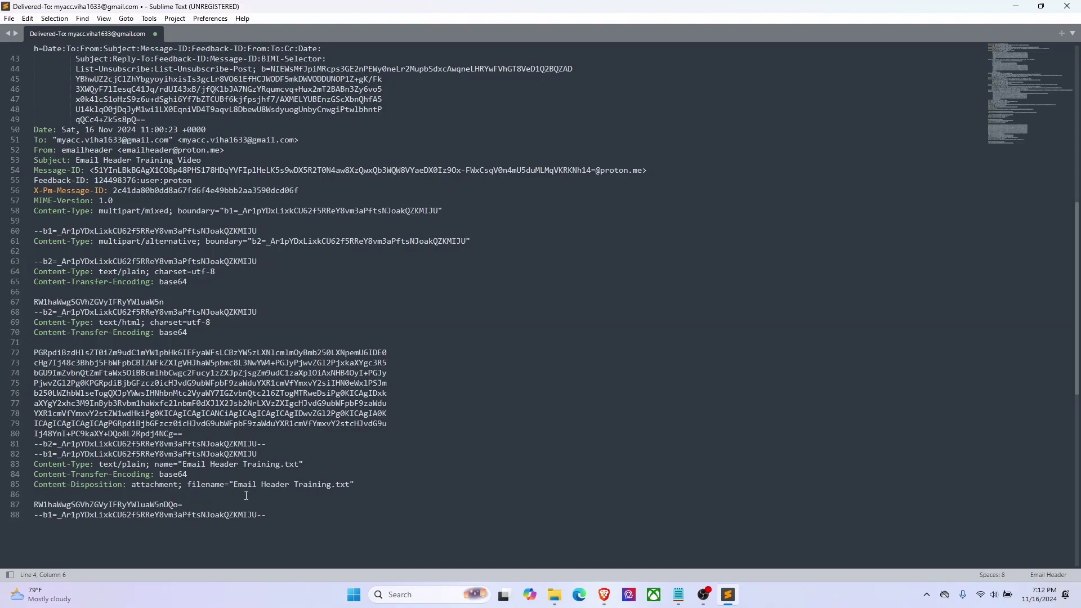
pyautogui.scroll(3, 245, 495)
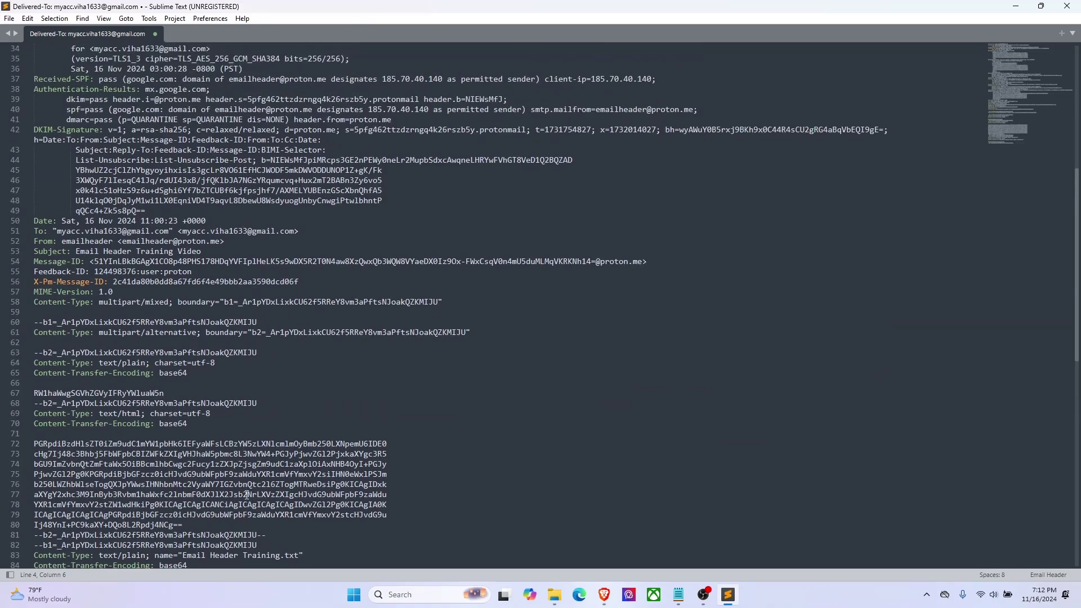
pyautogui.scroll(6, 246, 495)
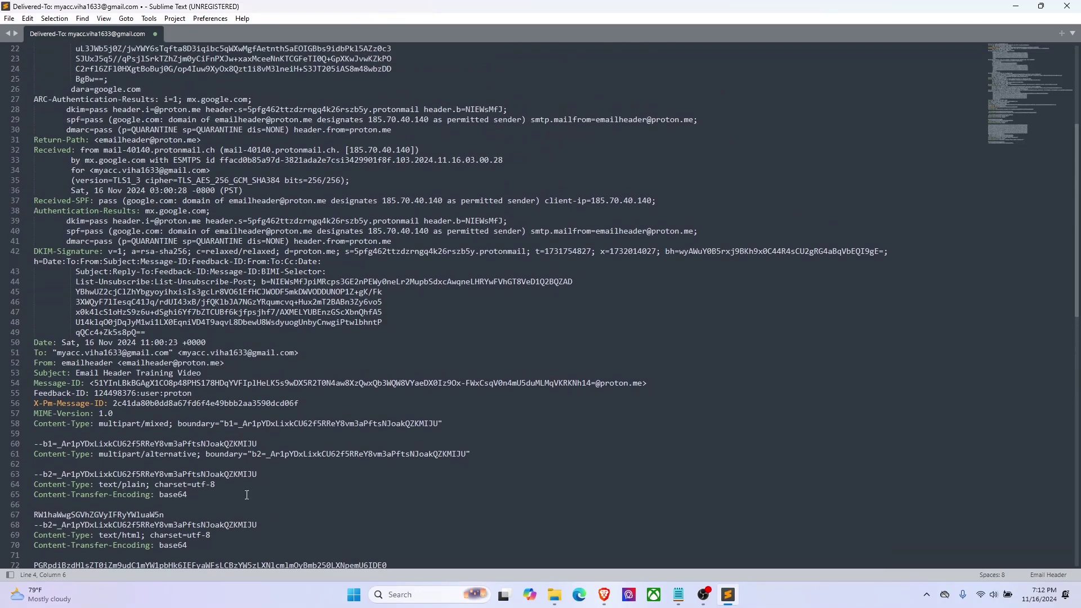
pyautogui.scroll(1, 248, 495)
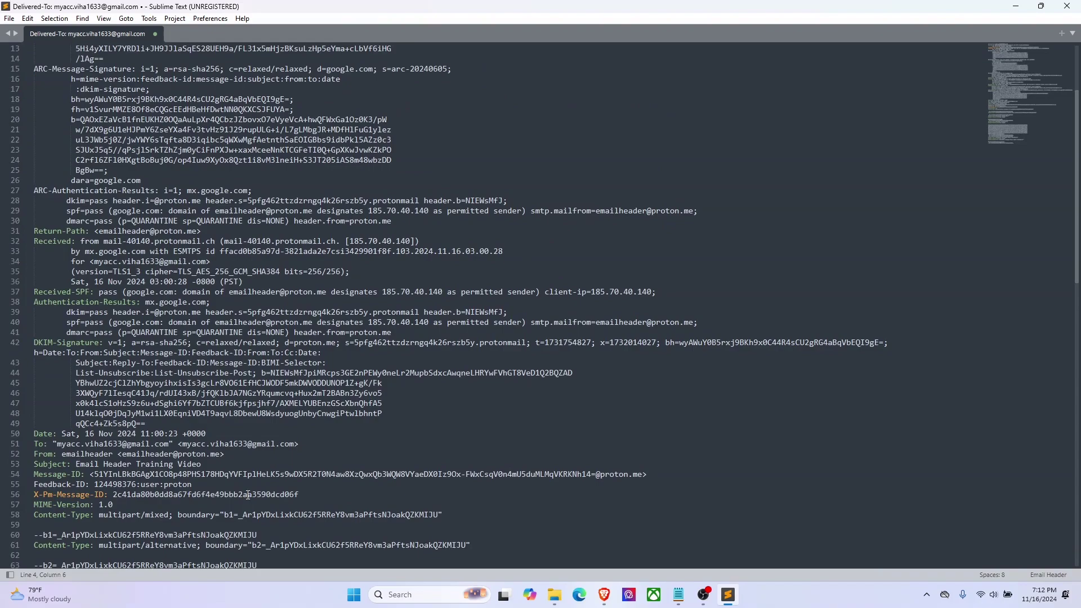
pyautogui.scroll(4, 247, 495)
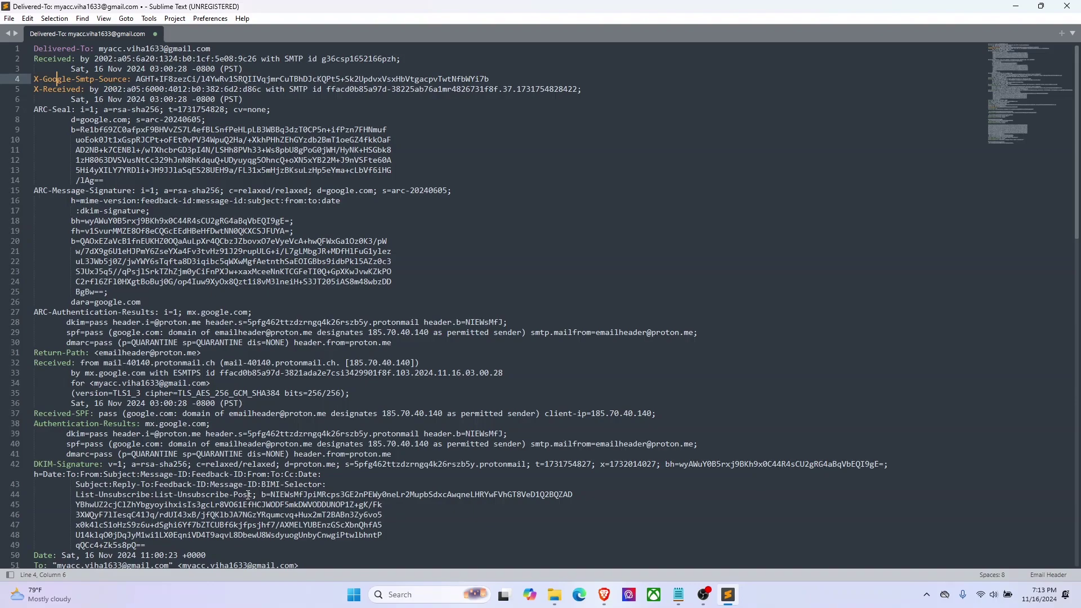
pyautogui.scroll(-7, 248, 495)
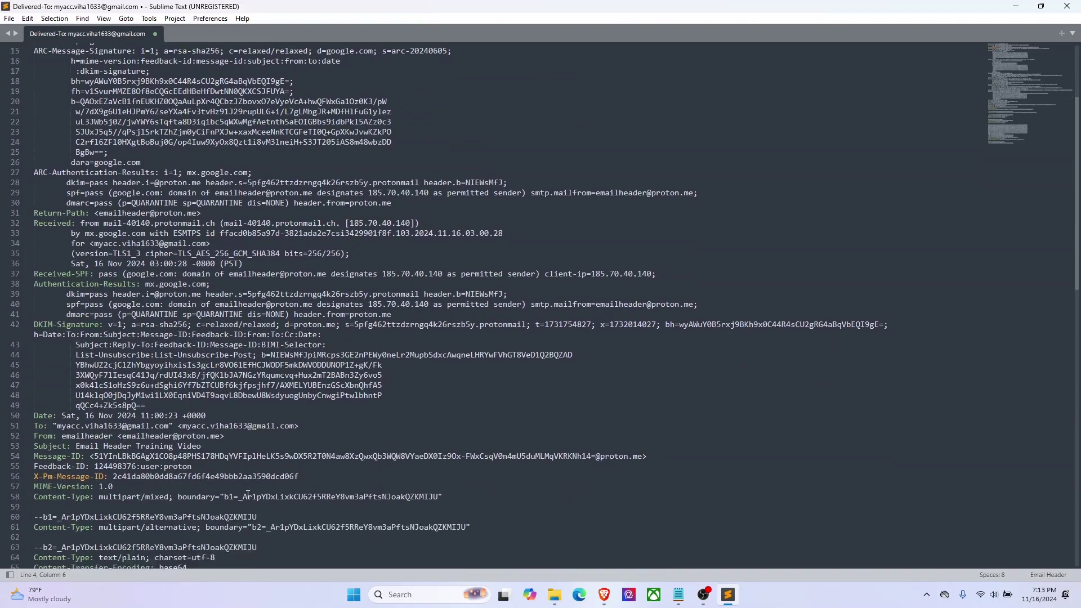
pyautogui.scroll(-6, 248, 495)
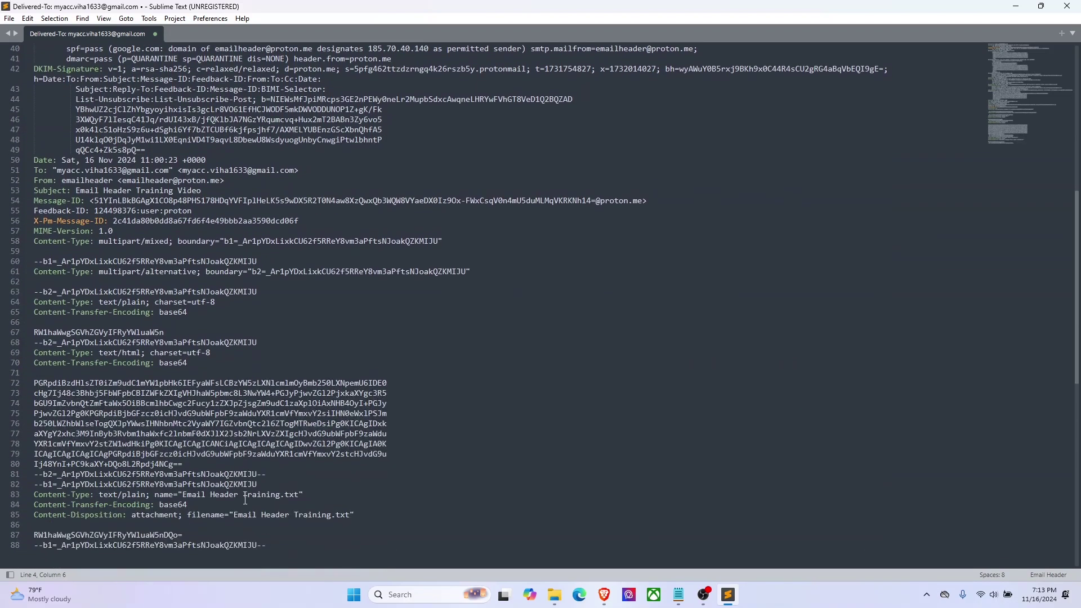
pyautogui.scroll(-1, 245, 501)
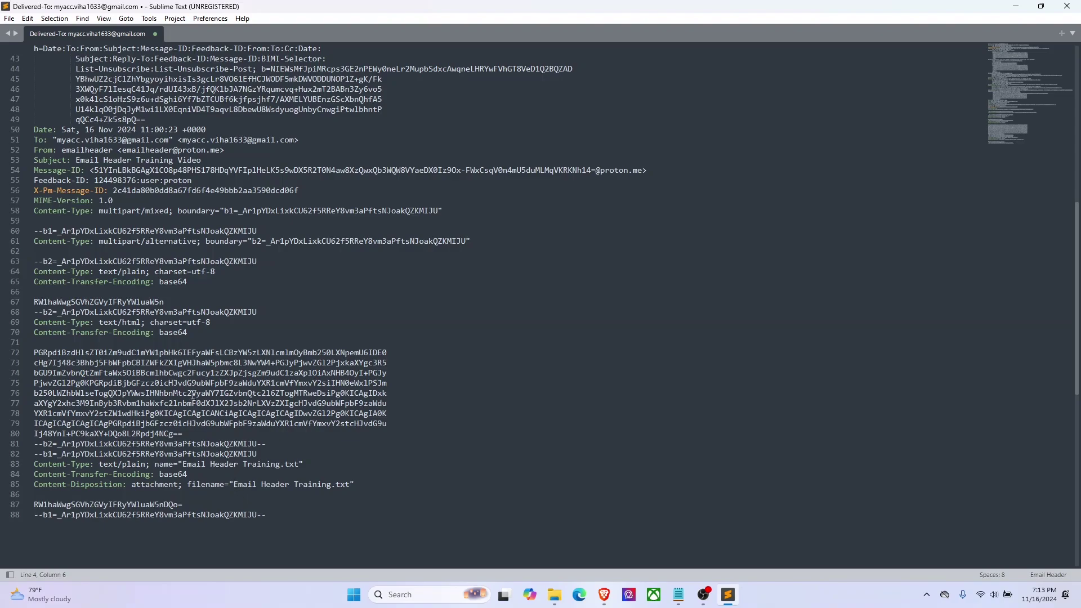
# Step: Select the Content header field names and the multipart/mixed content type
pyautogui.doubleClick(55, 333)
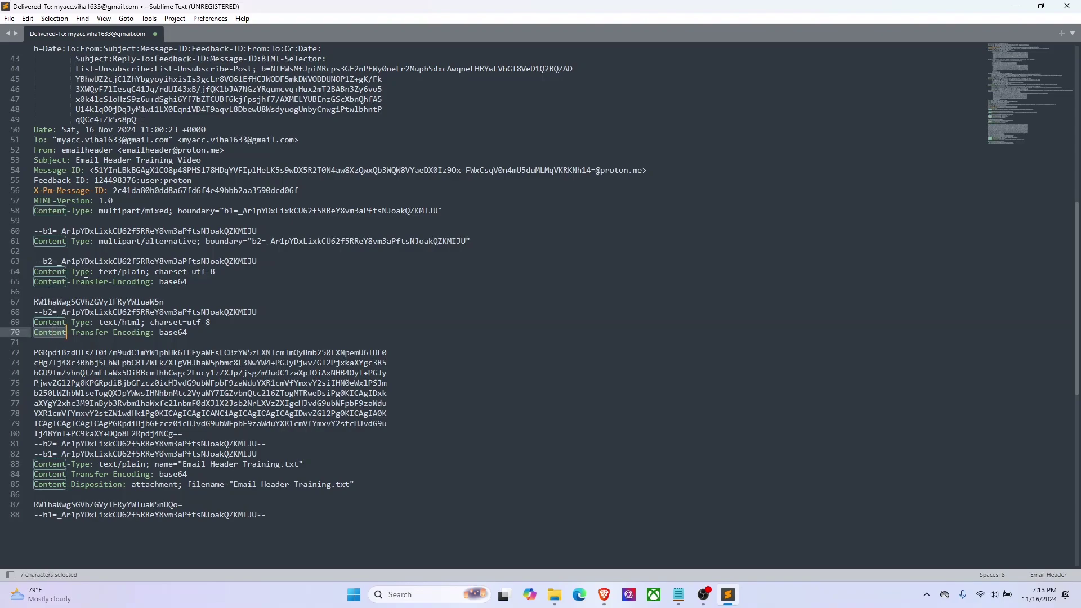
pyautogui.scroll(1, 86, 272)
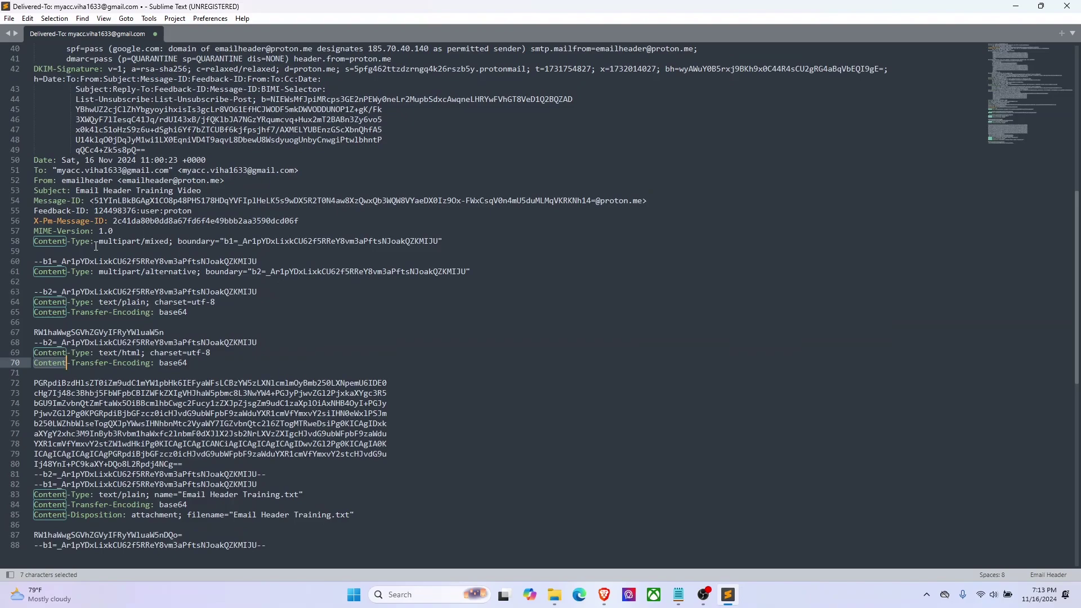
pyautogui.moveTo(99, 246); pyautogui.dragTo(170, 246)
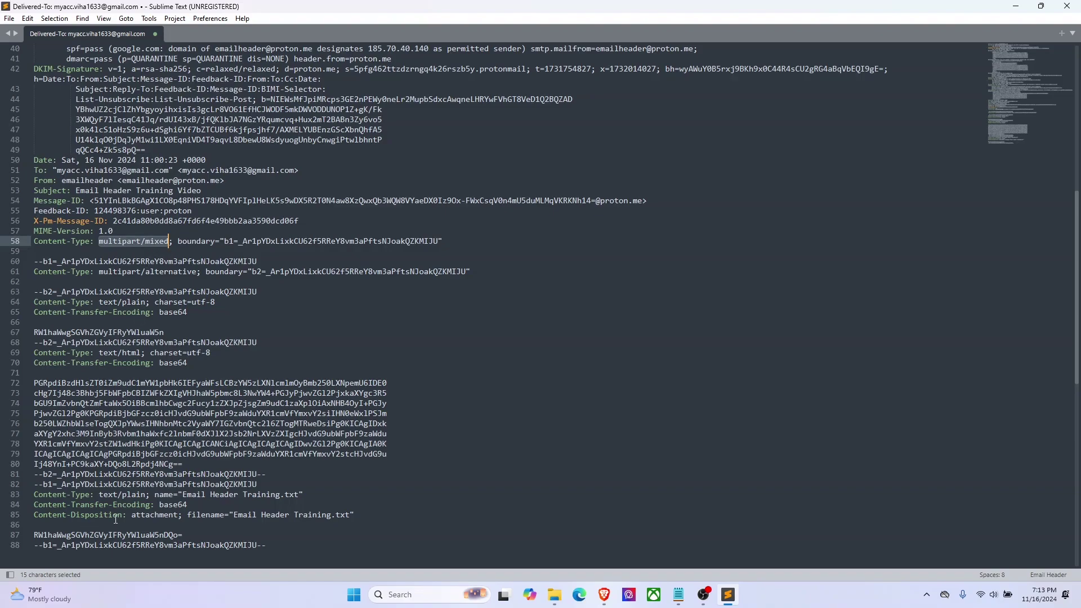
# Step: Select the attachment filename 'Email Header Training.txt' and the Message-ID field name on line 54
pyautogui.scroll(-2, 115, 518)
pyautogui.moveTo(132, 456); pyautogui.dragTo(351, 454)
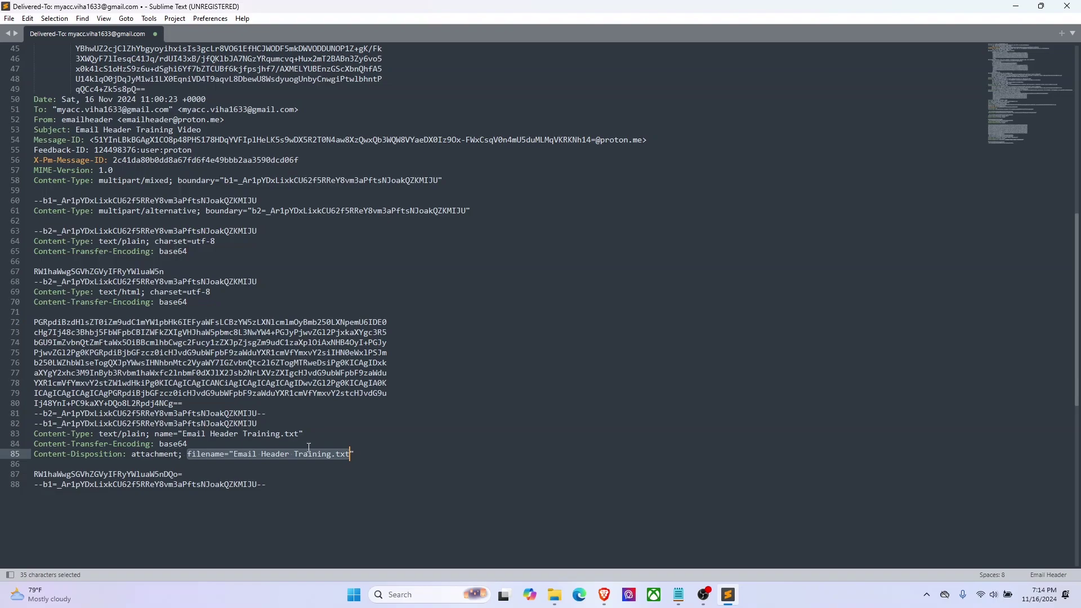
pyautogui.scroll(8, 355, 448)
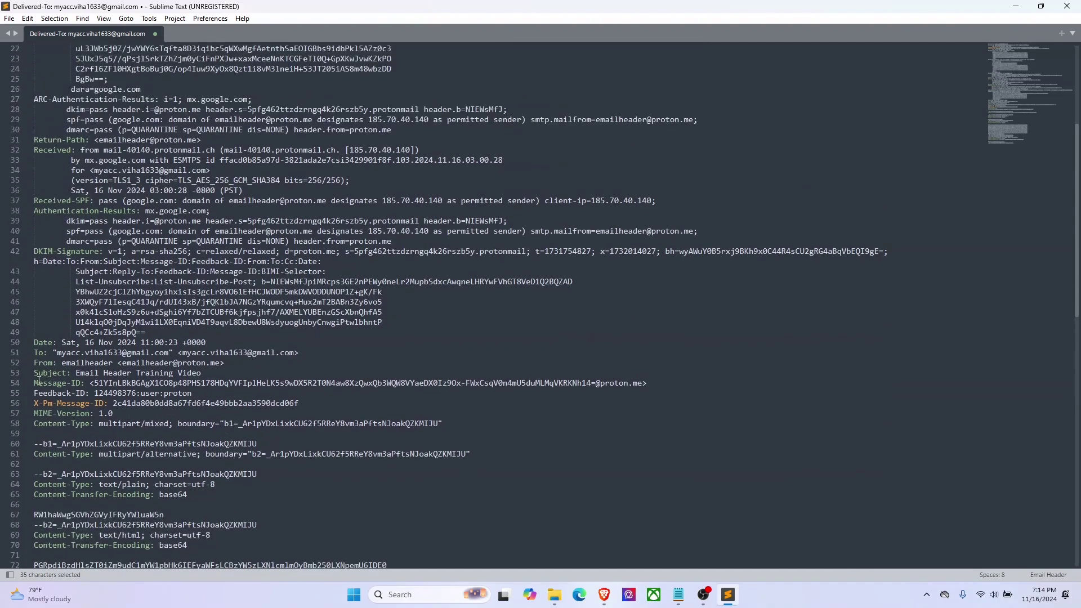
pyautogui.moveTo(34, 383); pyautogui.dragTo(84, 384)
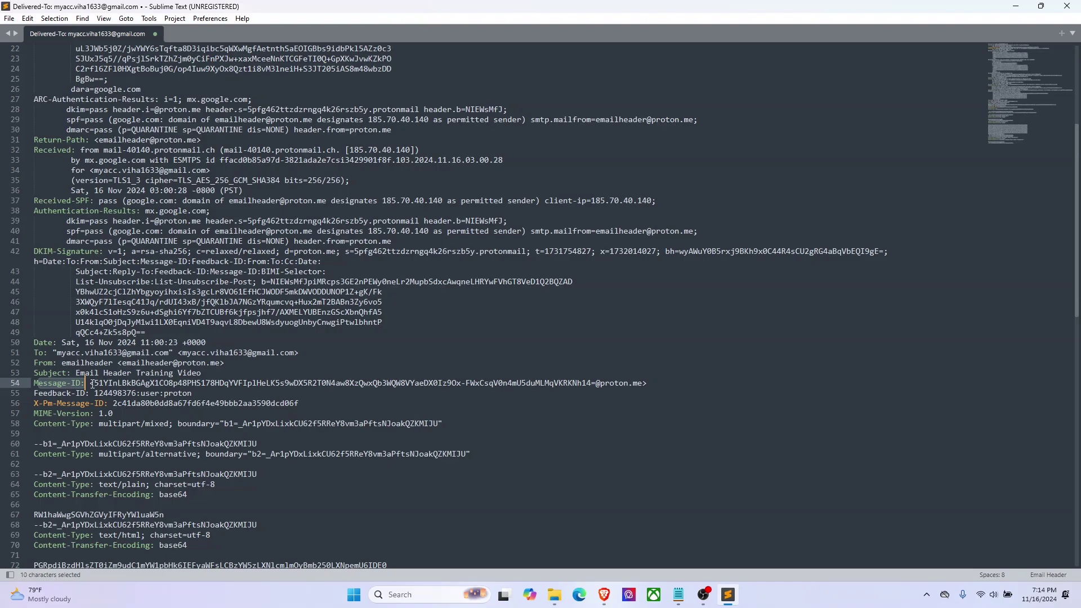
# Step: Select the full Message-ID value, then its proton.me domain, then the unique part before @
pyautogui.moveTo(93, 384); pyautogui.dragTo(642, 385)
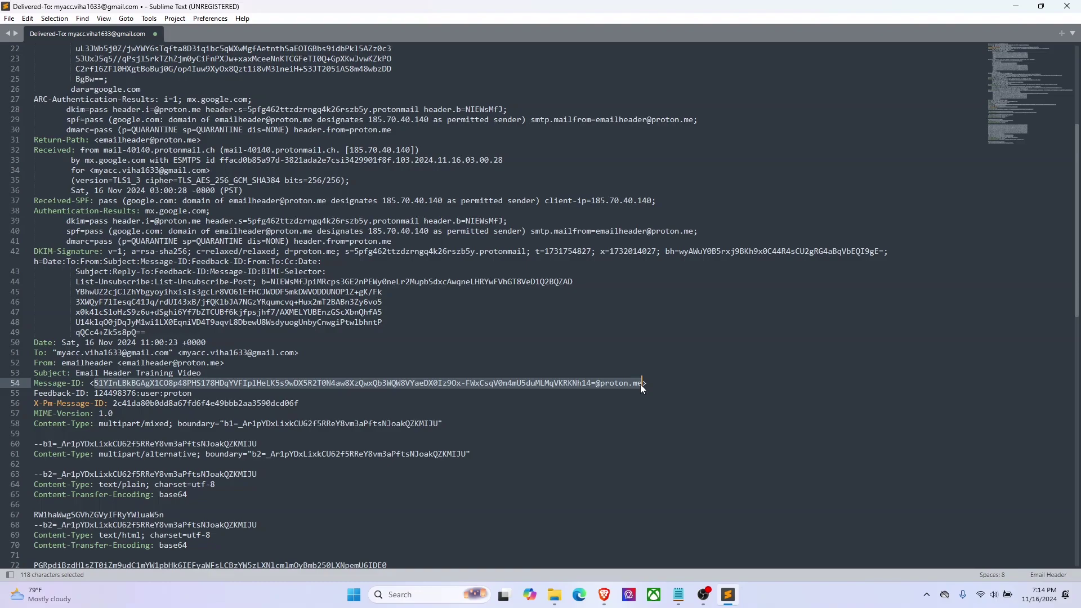
pyautogui.moveTo(641, 384); pyautogui.dragTo(601, 383)
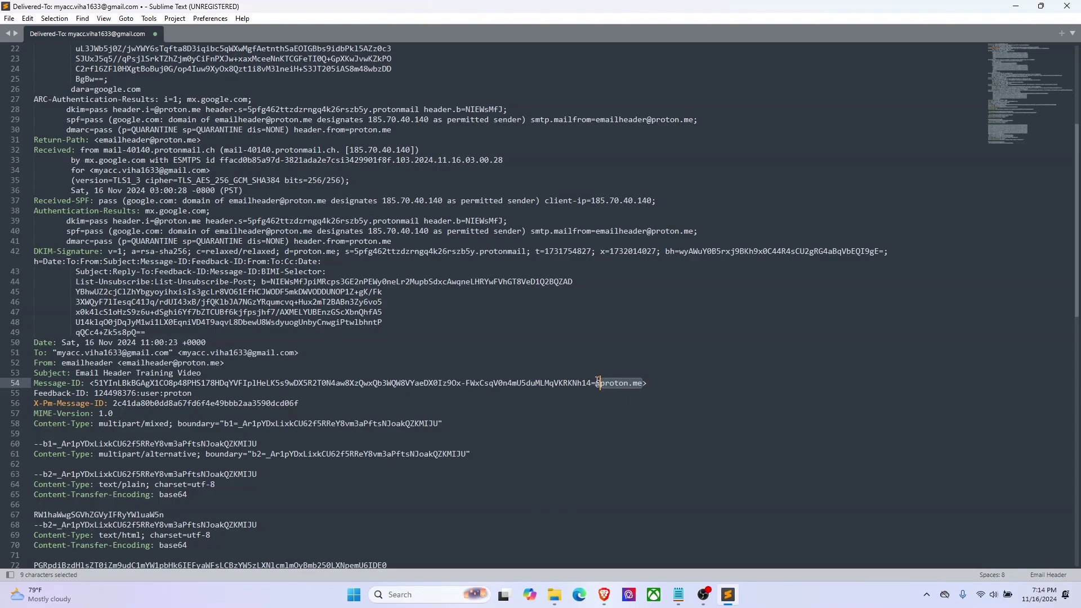
pyautogui.moveTo(597, 383); pyautogui.dragTo(94, 385)
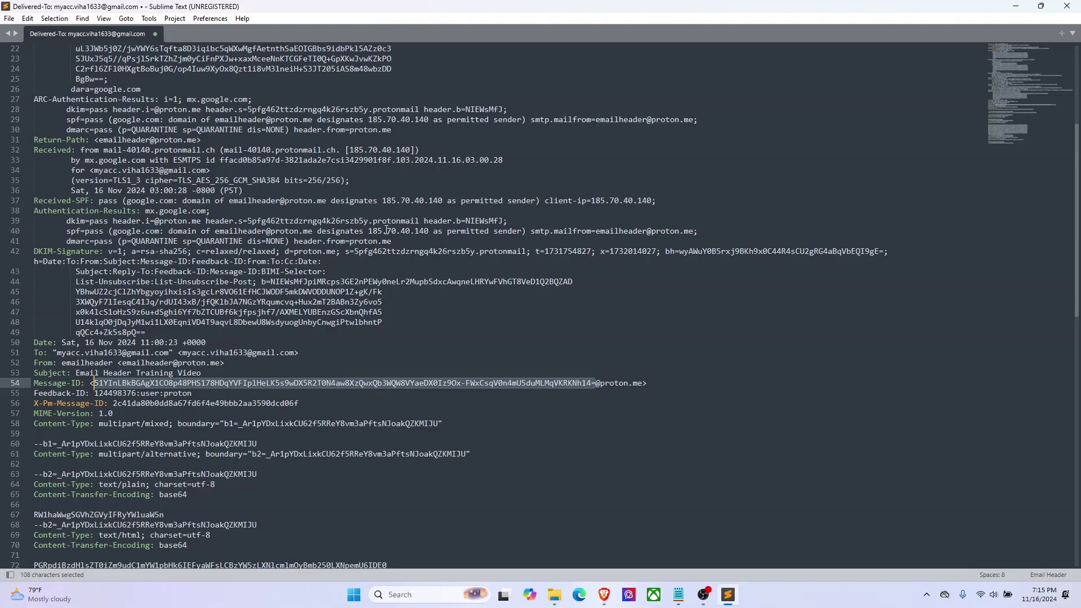
# Step: Select the DKIM-Signature header start and the dkim=pass results on lines 39 and 28
pyautogui.moveTo(36, 254)
pyautogui.mouseDown()
pyautogui.moveTo(104, 262)
pyautogui.moveTo(104, 253)
pyautogui.mouseUp()
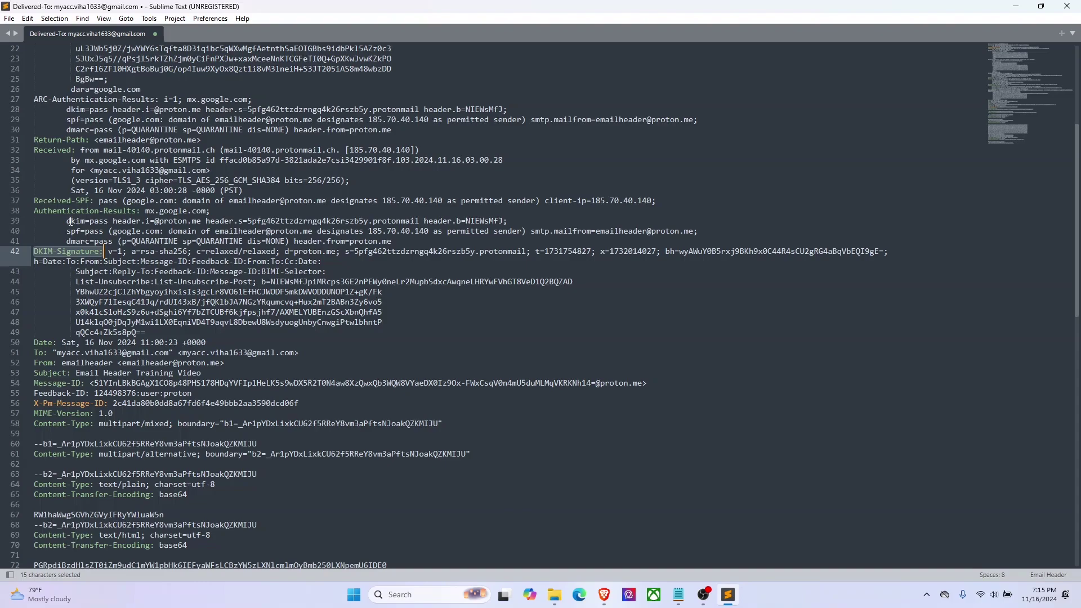
pyautogui.moveTo(66, 221)
pyautogui.mouseDown()
pyautogui.moveTo(99, 231)
pyautogui.moveTo(109, 220)
pyautogui.mouseUp()
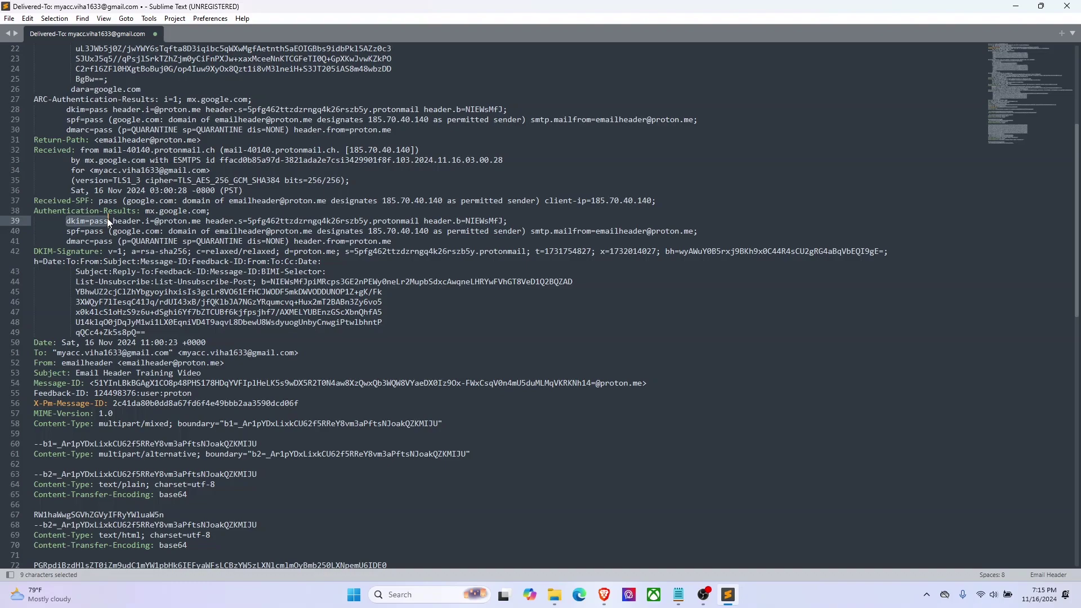
pyautogui.scroll(3, 203, 254)
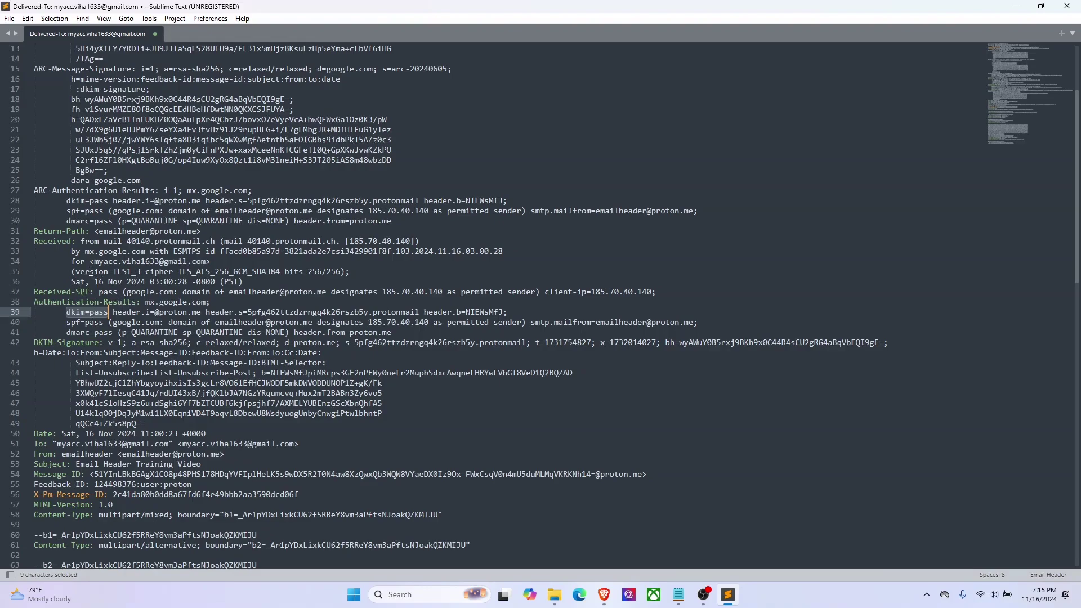
pyautogui.moveTo(105, 201); pyautogui.dragTo(67, 202)
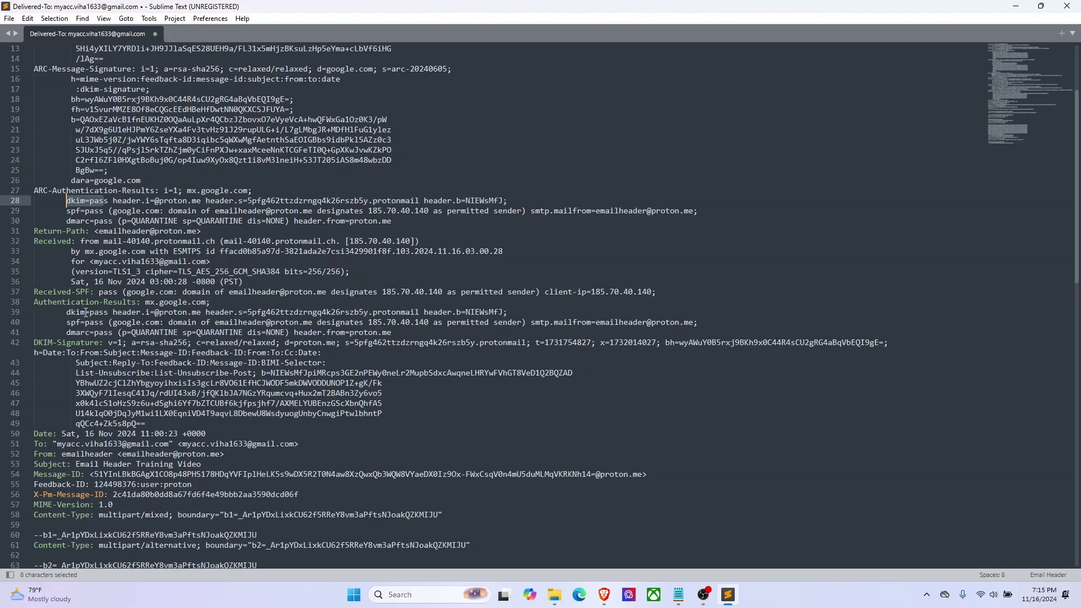
# Step: Select the spf result on line 40, the Received-SPF pass verdict and the dmarc pass
pyautogui.moveTo(67, 322); pyautogui.dragTo(85, 322)
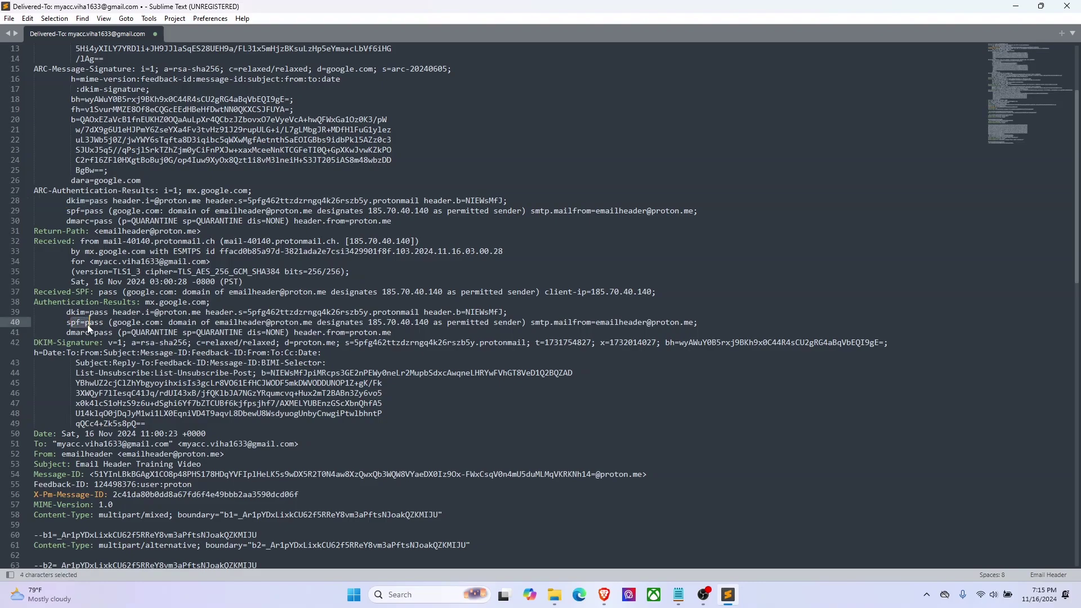
pyautogui.tripleClick(105, 332)
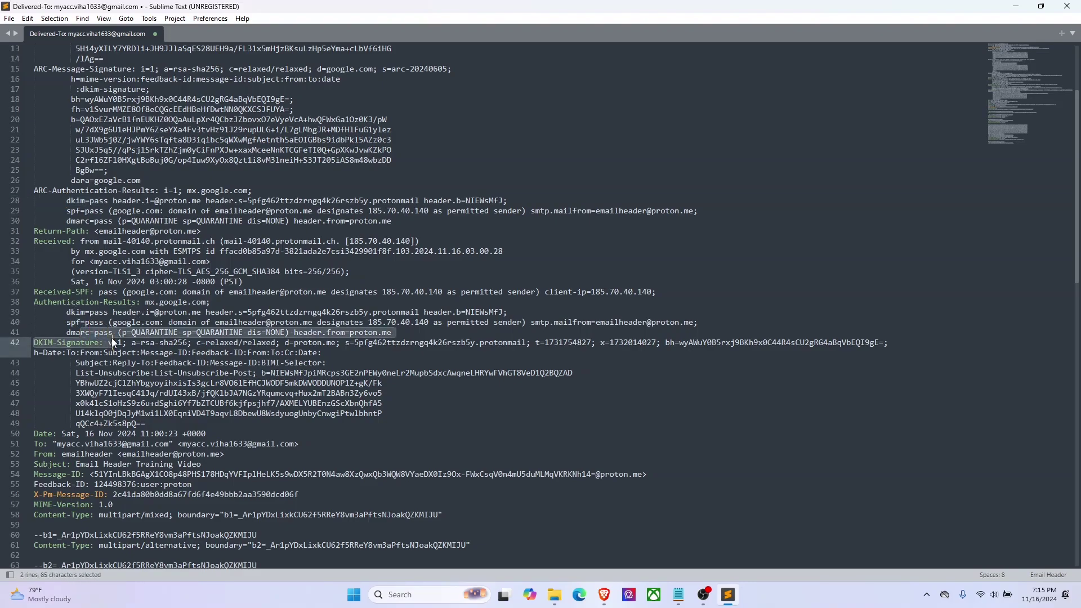
pyautogui.click(105, 332)
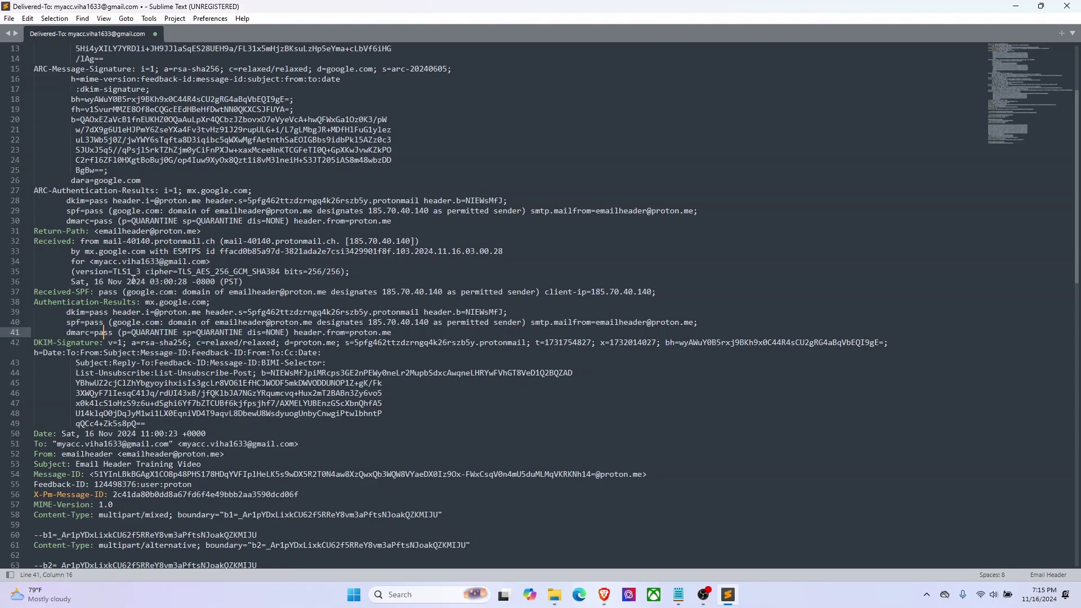
pyautogui.moveTo(99, 293); pyautogui.dragTo(122, 292)
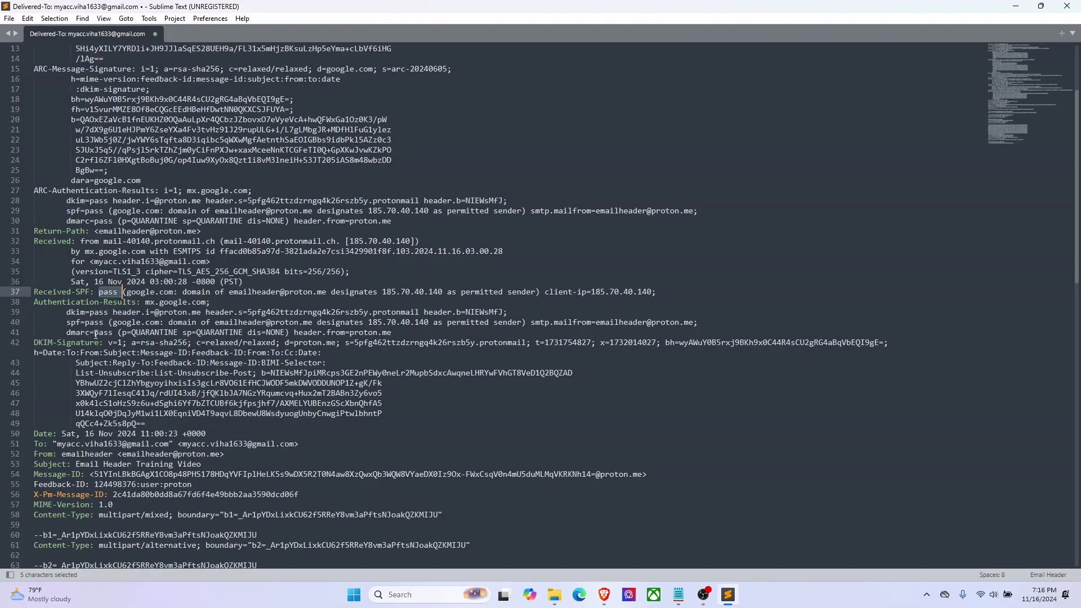
pyautogui.moveTo(94, 333); pyautogui.dragTo(116, 332)
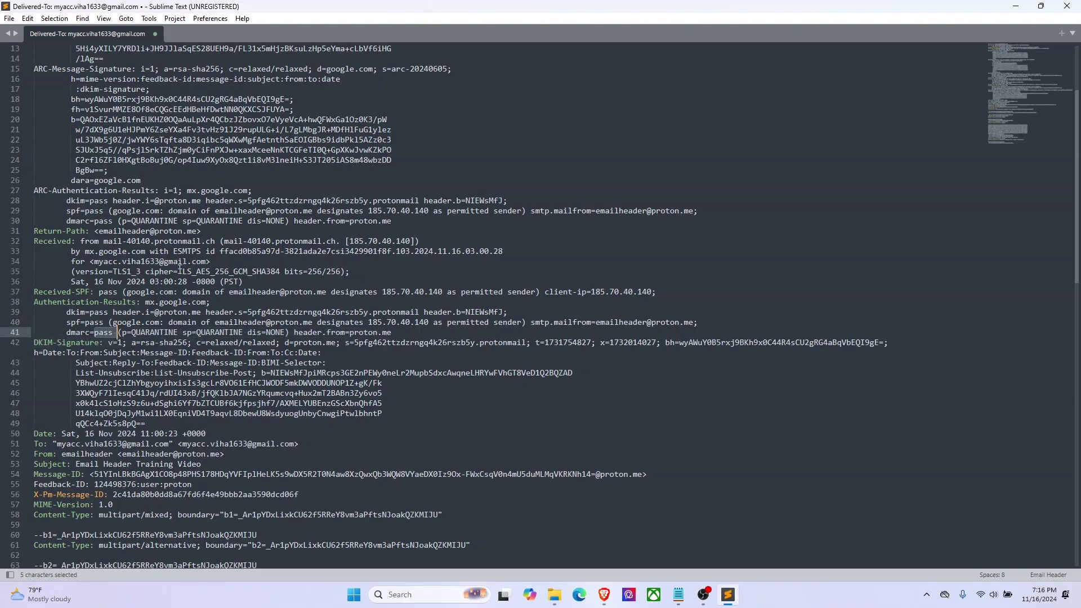
pyautogui.scroll(3, 192, 251)
pyautogui.scroll(1, 191, 251)
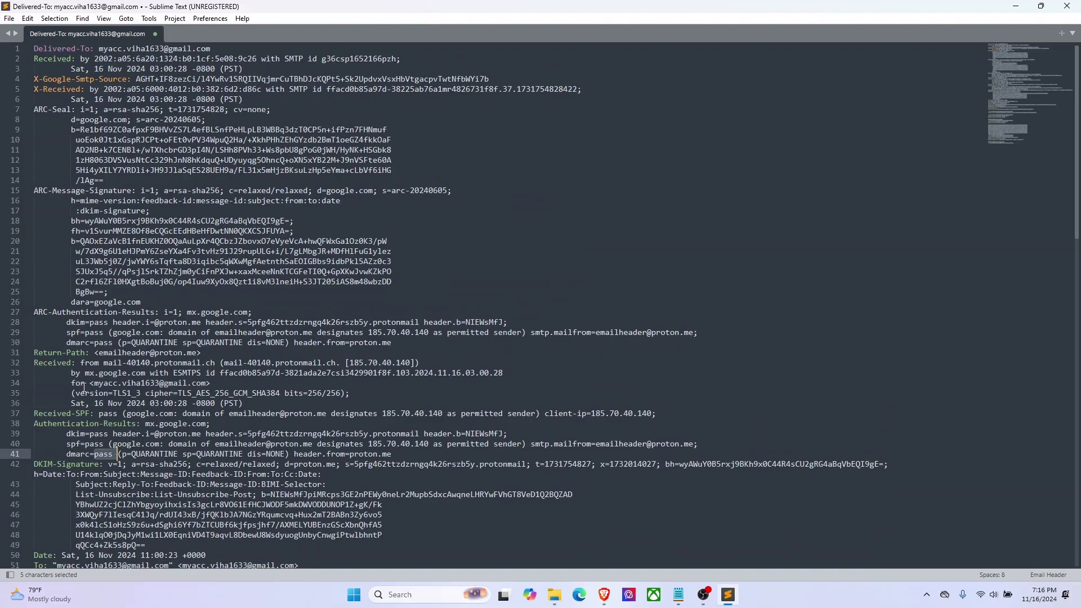
pyautogui.scroll(-1, 48, 366)
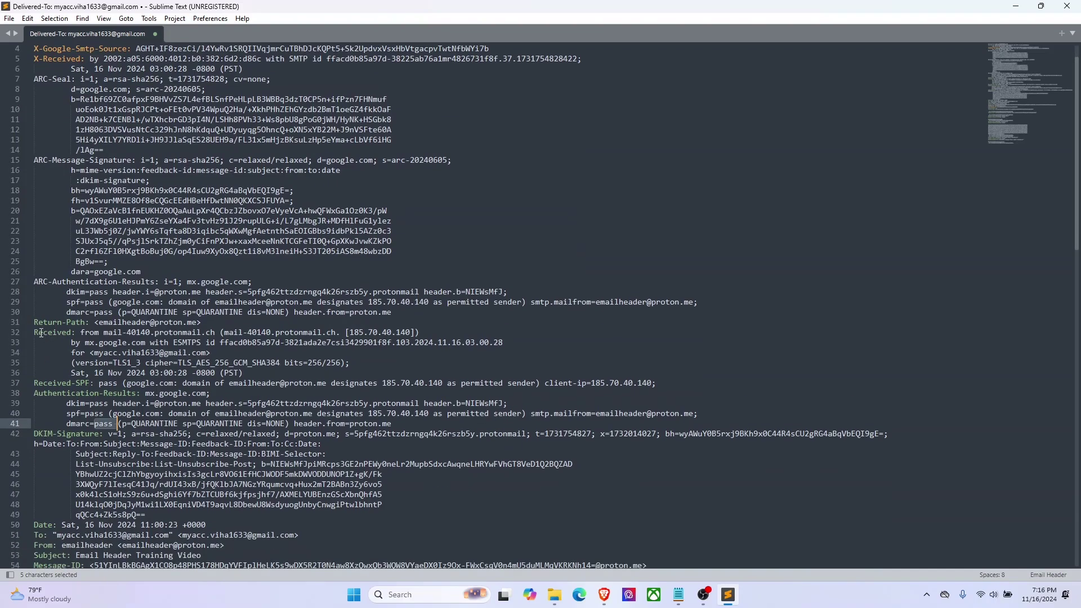
# Step: Select Received, the host mail-40140.protonmail.ch and the IP 185.70.40.140 on line 32
pyautogui.click(37, 332)
pyautogui.doubleClick(38, 332)
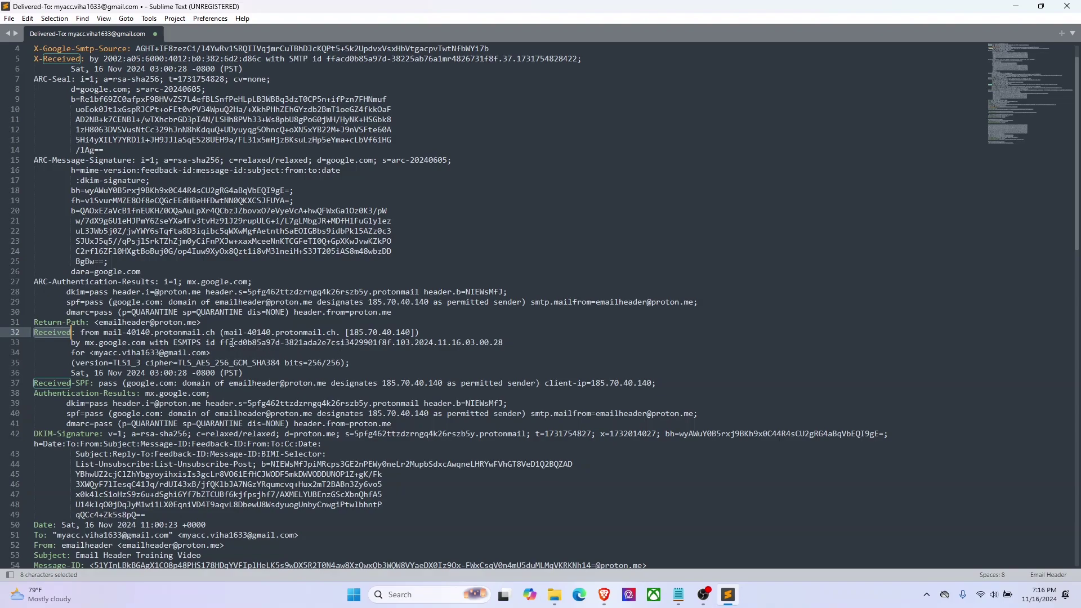
pyautogui.moveTo(225, 332); pyautogui.dragTo(308, 333)
pyautogui.moveTo(329, 332)
pyautogui.mouseDown()
pyautogui.moveTo(331, 343)
pyautogui.moveTo(341, 332)
pyautogui.mouseUp()
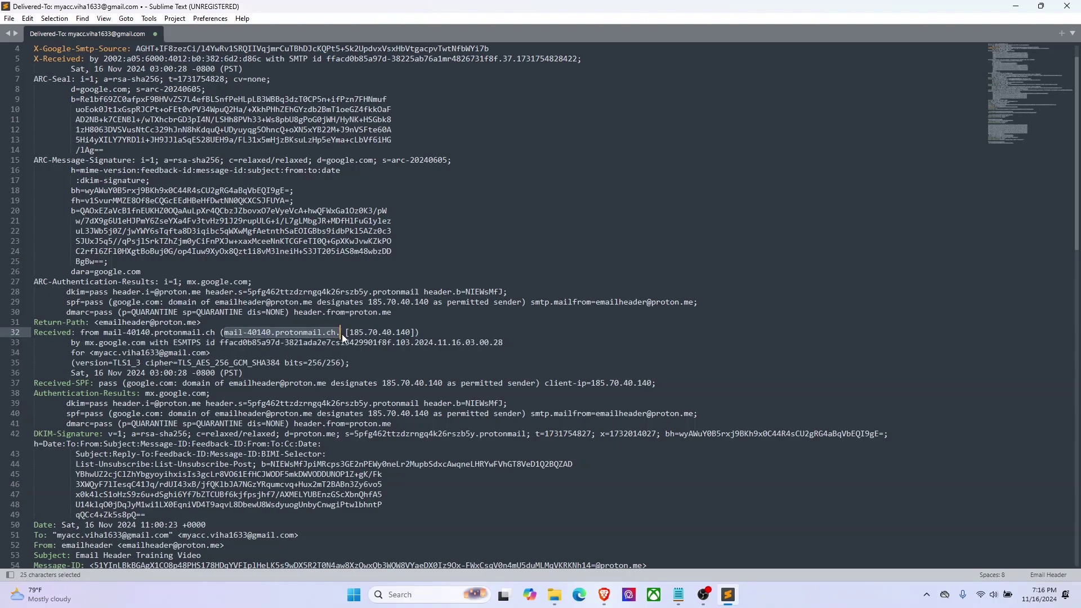
pyautogui.click(349, 332)
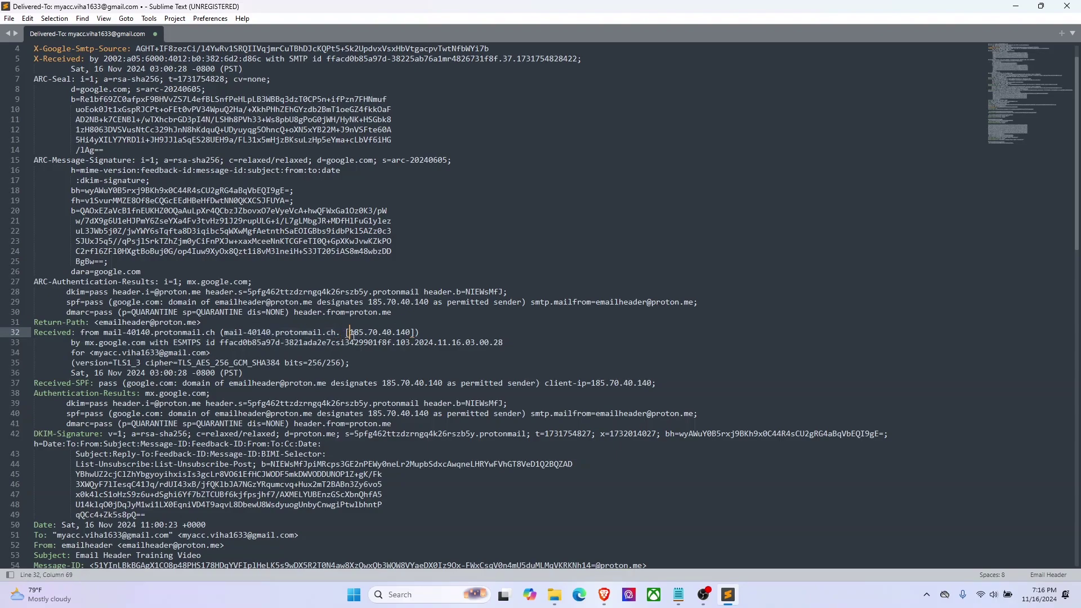
pyautogui.moveTo(348, 332); pyautogui.dragTo(412, 333)
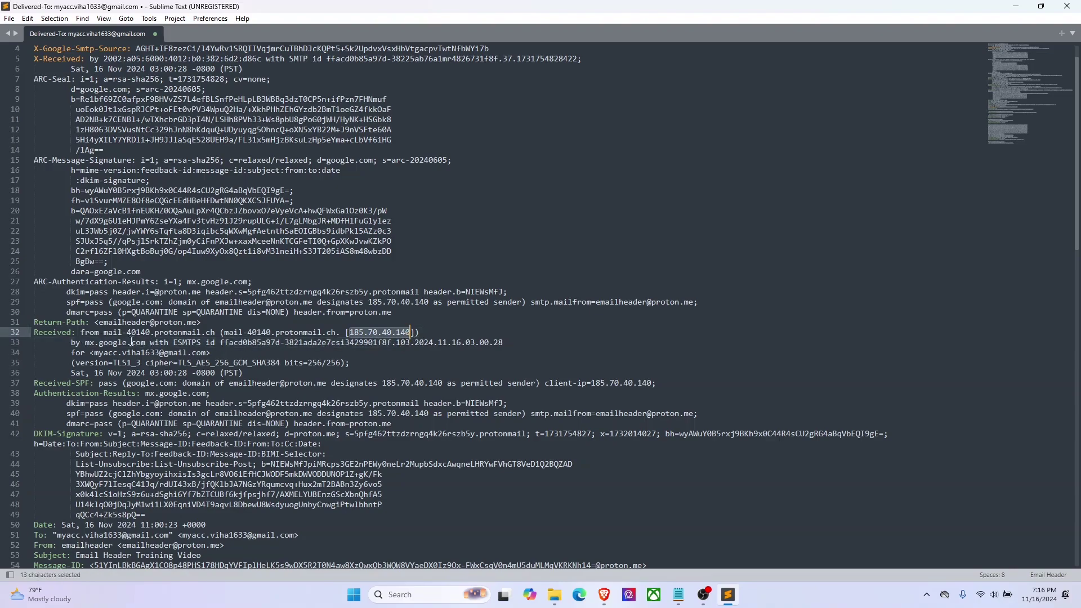
# Step: Select mx.google.com, ESMTPS and the 16 Nov 2024 03:00:28 timestamp of that hop
pyautogui.moveTo(86, 342); pyautogui.dragTo(150, 342)
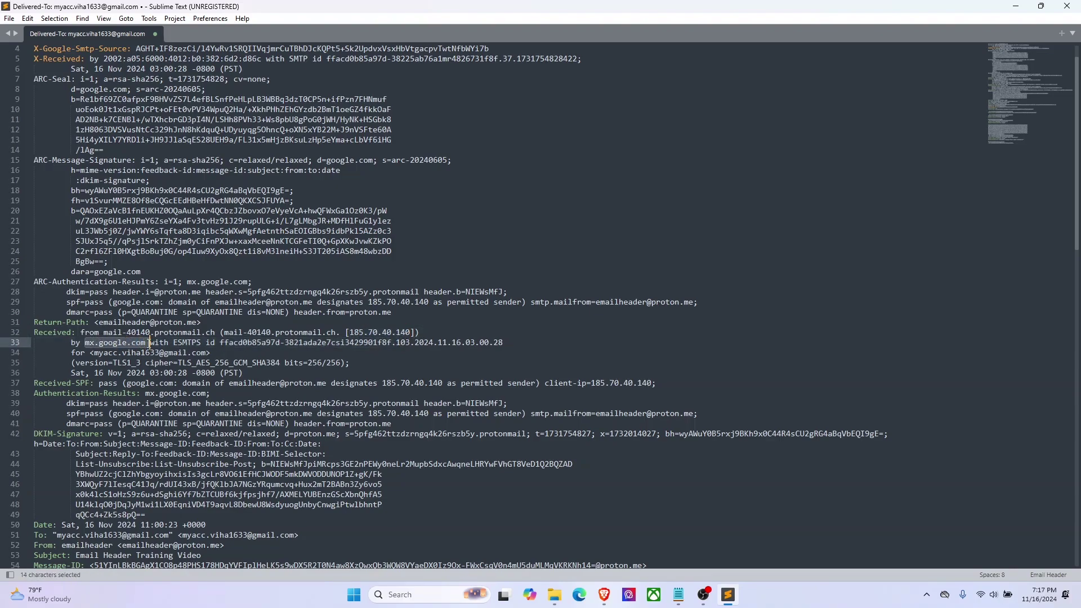
pyautogui.doubleClick(198, 343)
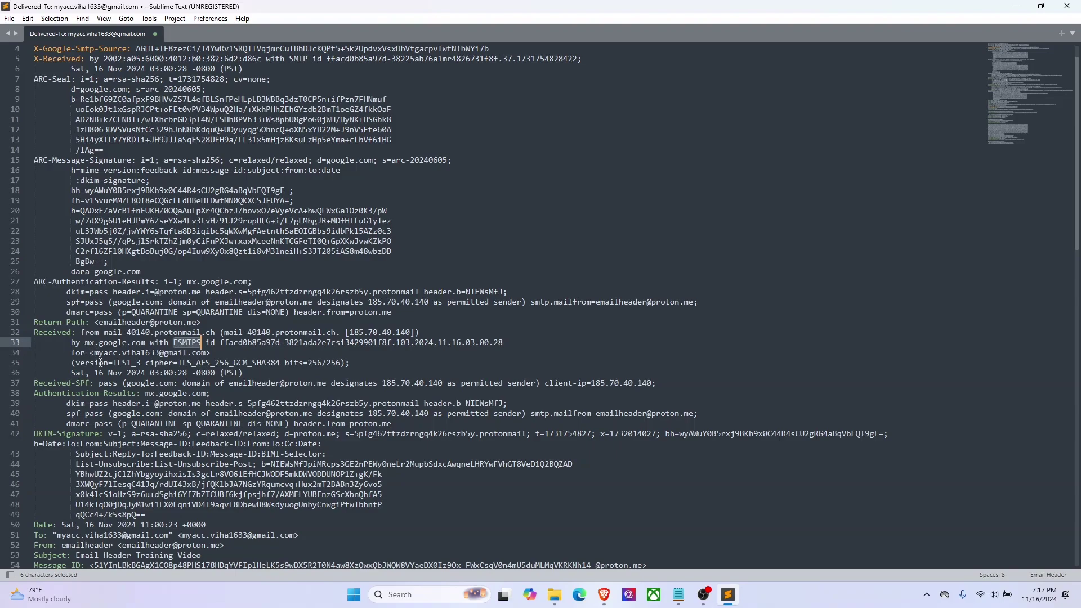
pyautogui.moveTo(94, 373); pyautogui.dragTo(243, 373)
pyautogui.scroll(1, 250, 360)
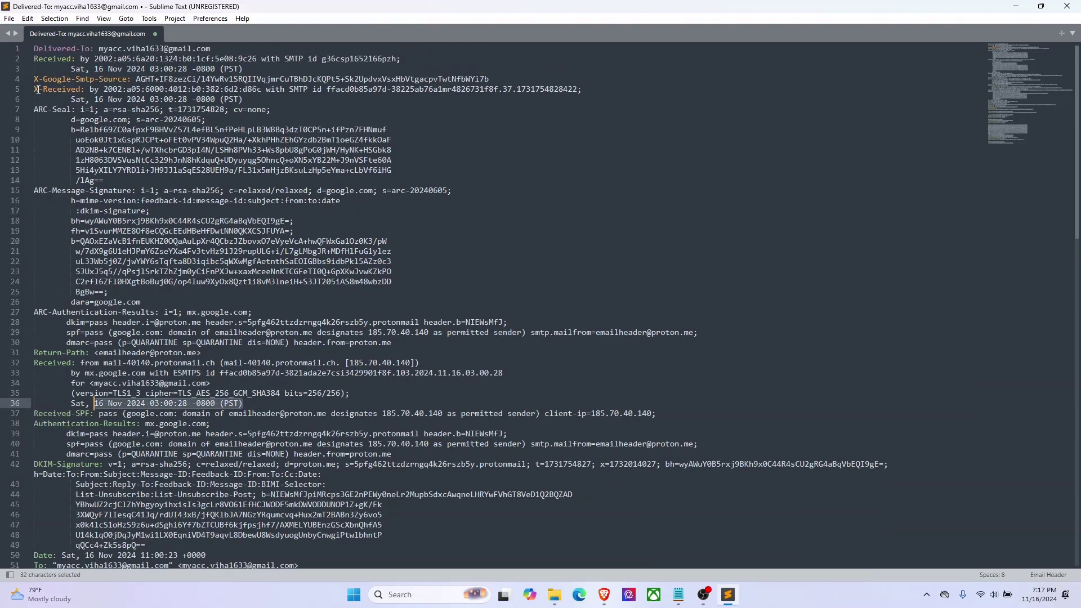
# Step: Highlight the X-Received field name, then the Google-Smtp-Source part of X-Google-Smtp-Source
pyautogui.moveTo(34, 89); pyautogui.dragTo(86, 90)
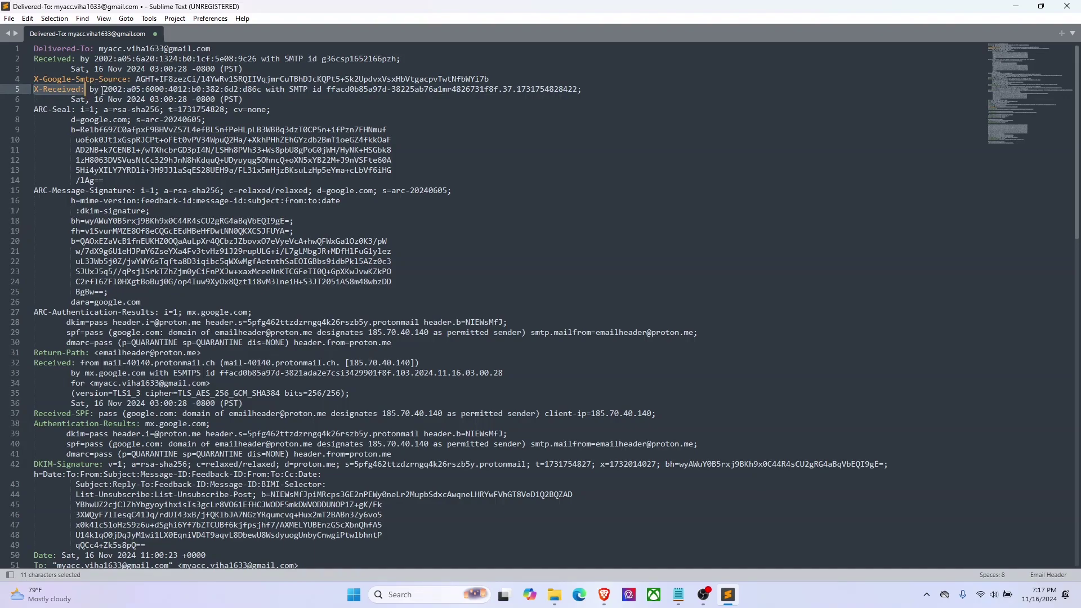
pyautogui.click(48, 80)
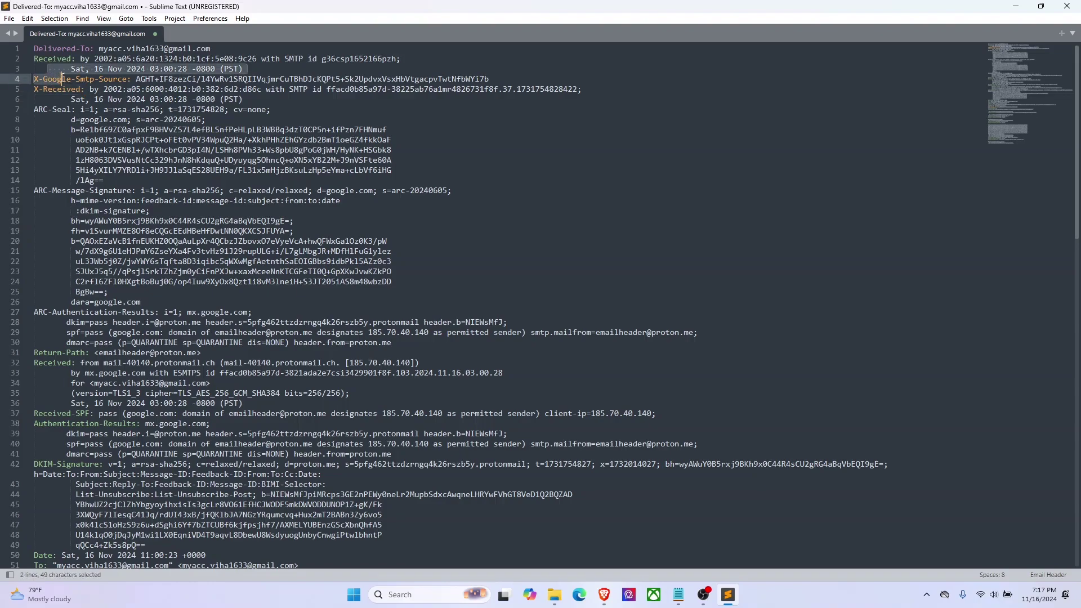
pyautogui.moveTo(43, 80); pyautogui.dragTo(128, 80)
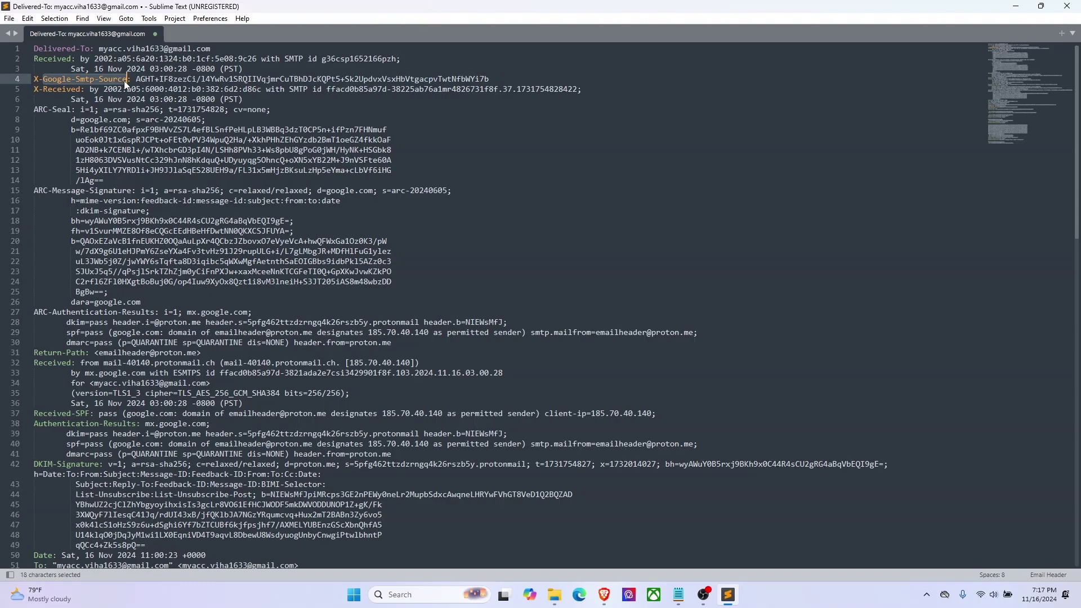
# Step: Select the top Received header's field name, its IPv6 address, and its line-3 date
pyautogui.doubleClick(40, 59)
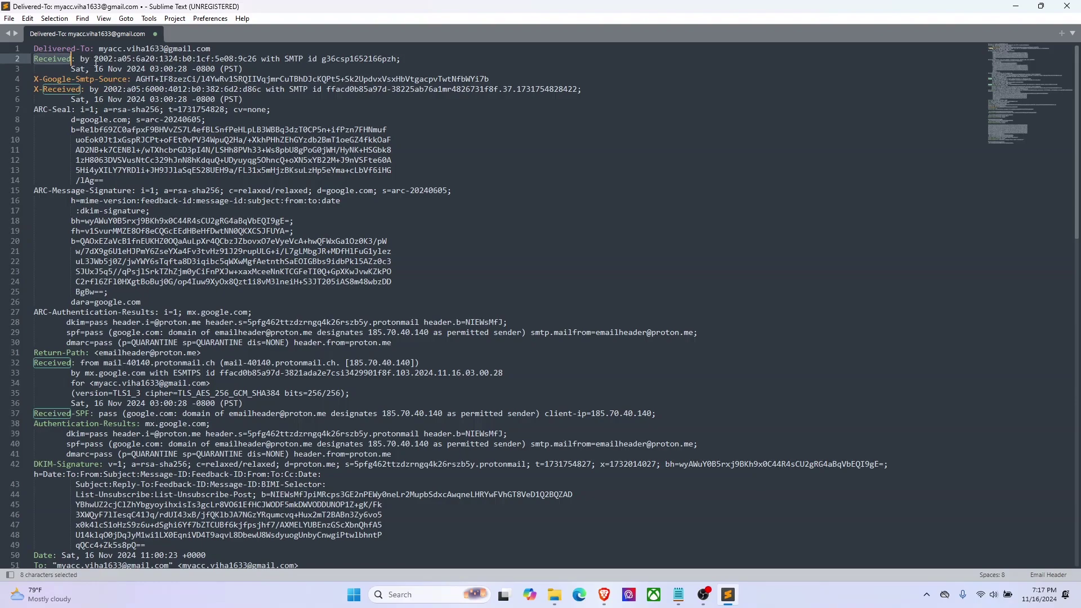
pyautogui.moveTo(95, 59); pyautogui.dragTo(257, 58)
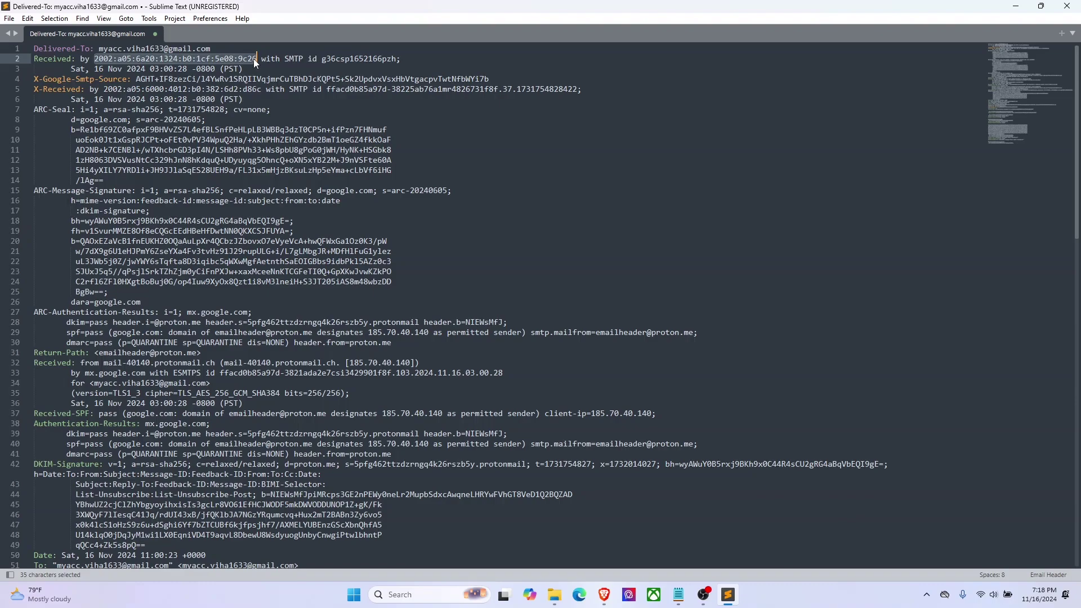
pyautogui.moveTo(243, 69); pyautogui.dragTo(85, 69)
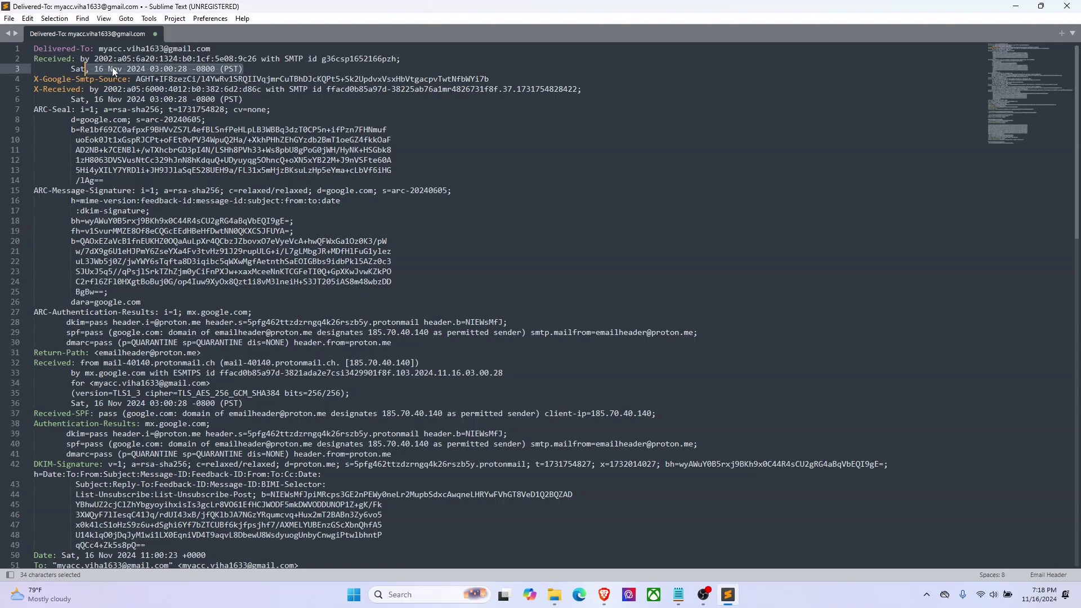
pyautogui.scroll(-1, 433, 153)
pyautogui.scroll(-3, 433, 153)
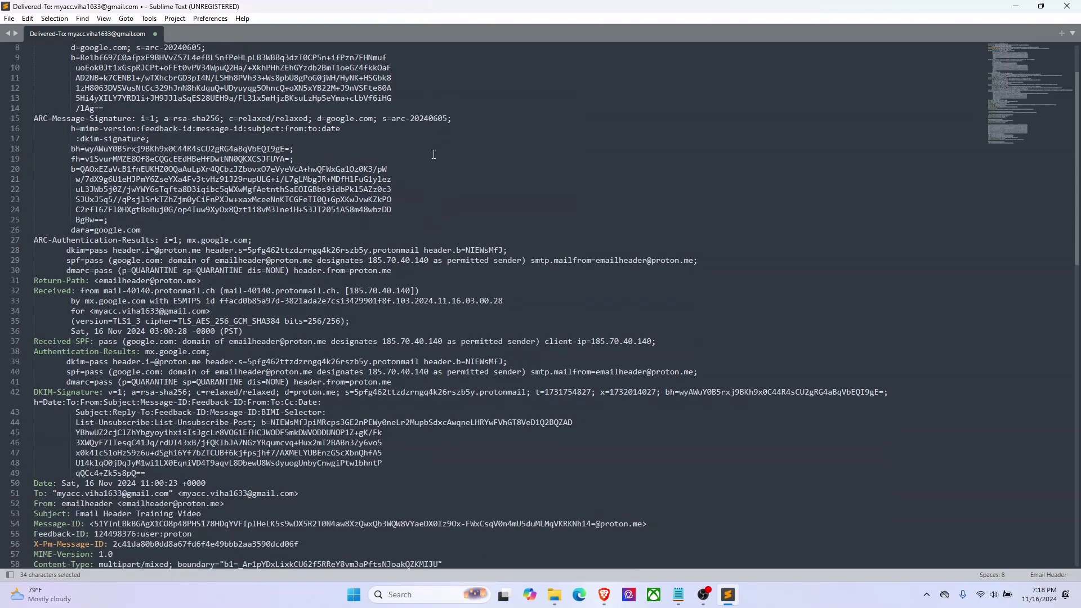
pyautogui.scroll(-1, 434, 159)
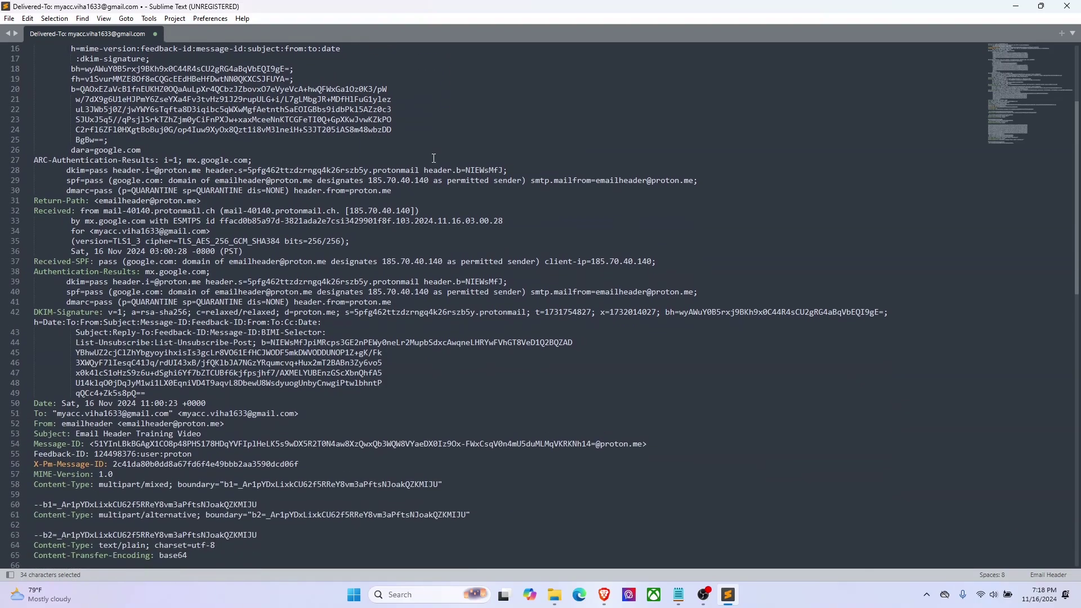
pyautogui.scroll(-1, 431, 162)
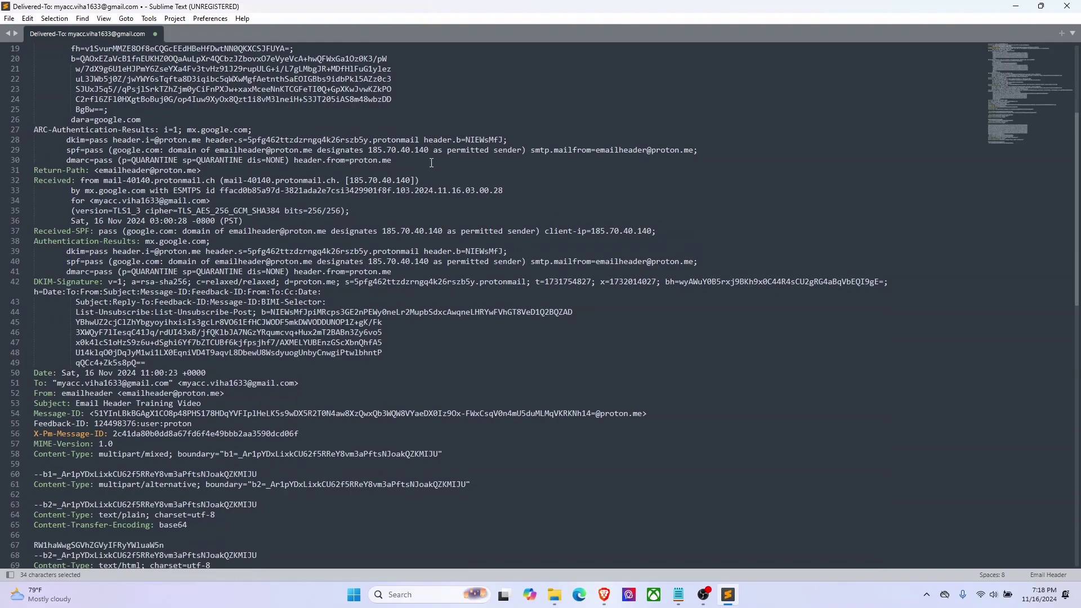
pyautogui.scroll(-1, 431, 163)
pyautogui.scroll(-1, 431, 163)
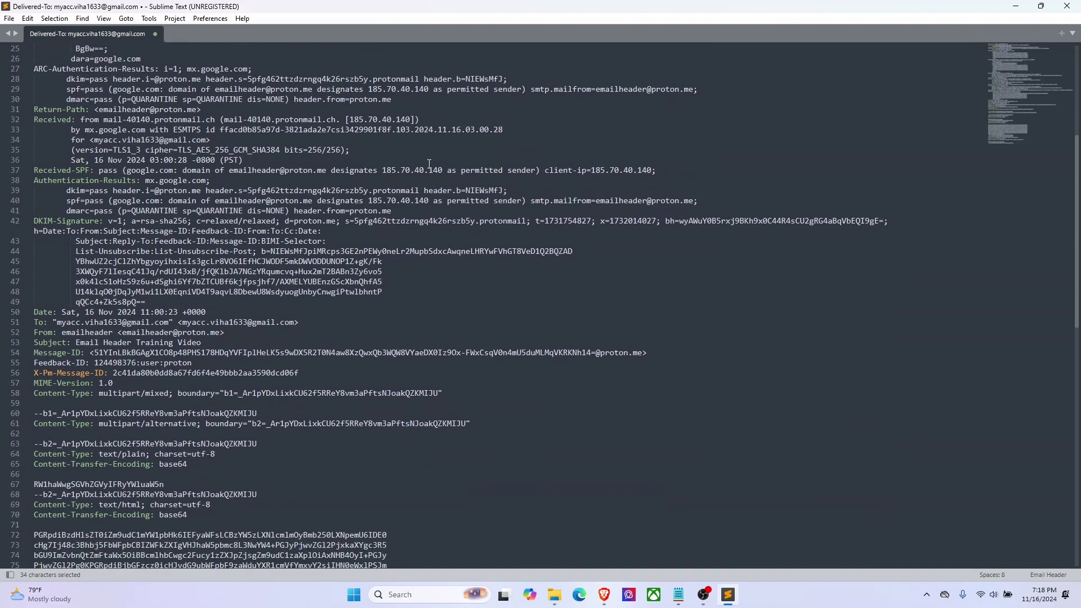
pyautogui.scroll(-1, 429, 164)
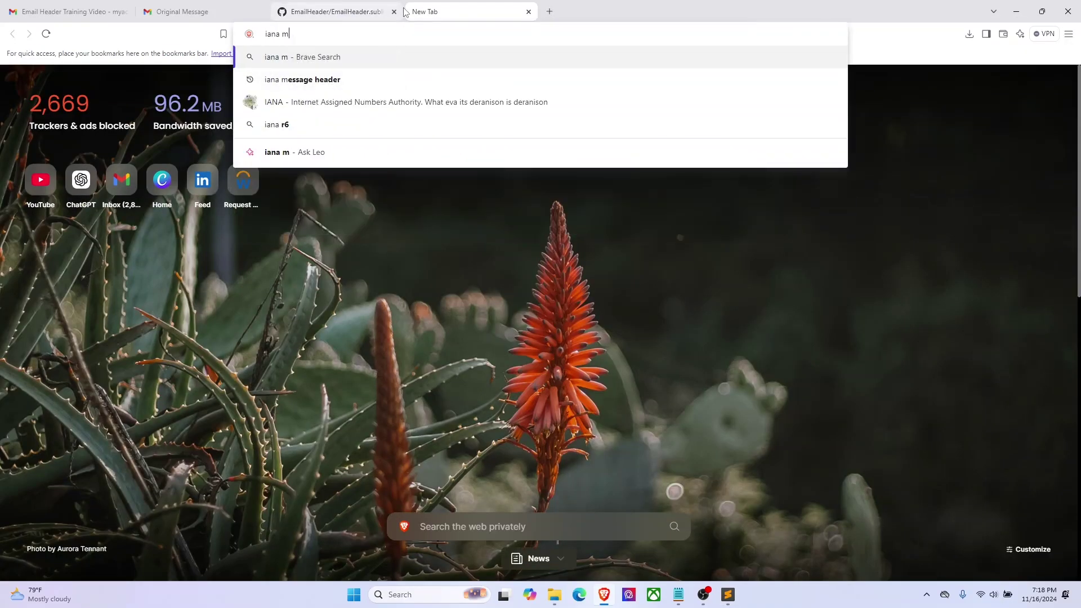
# Step: Search 'iana message header' and open IANA's Message Headers registry down to the Permanent Message Header Field Names table
pyautogui.write('age header')
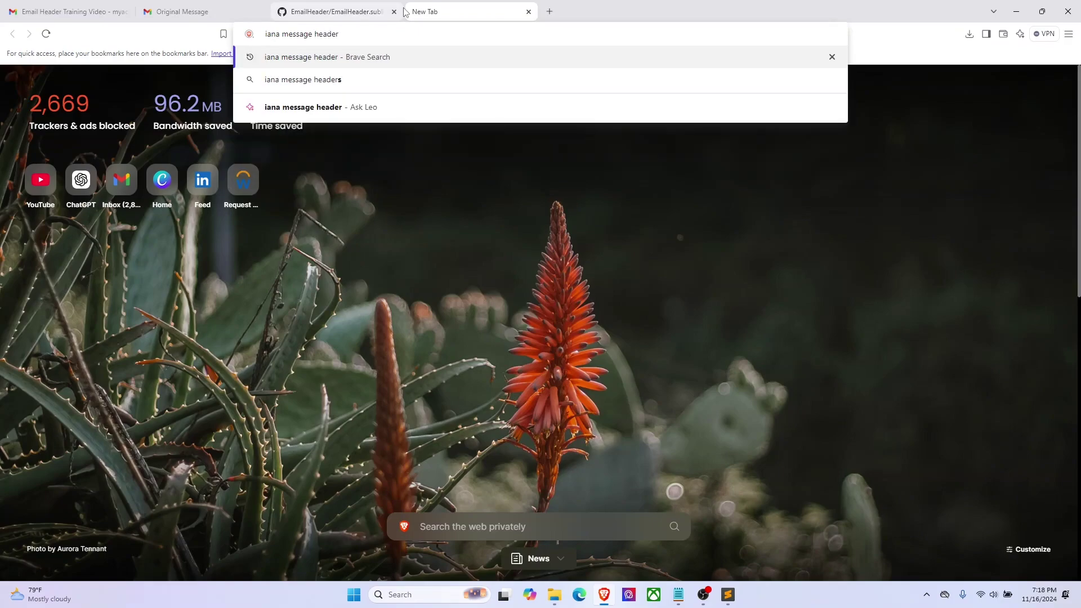
pyautogui.press('Return')
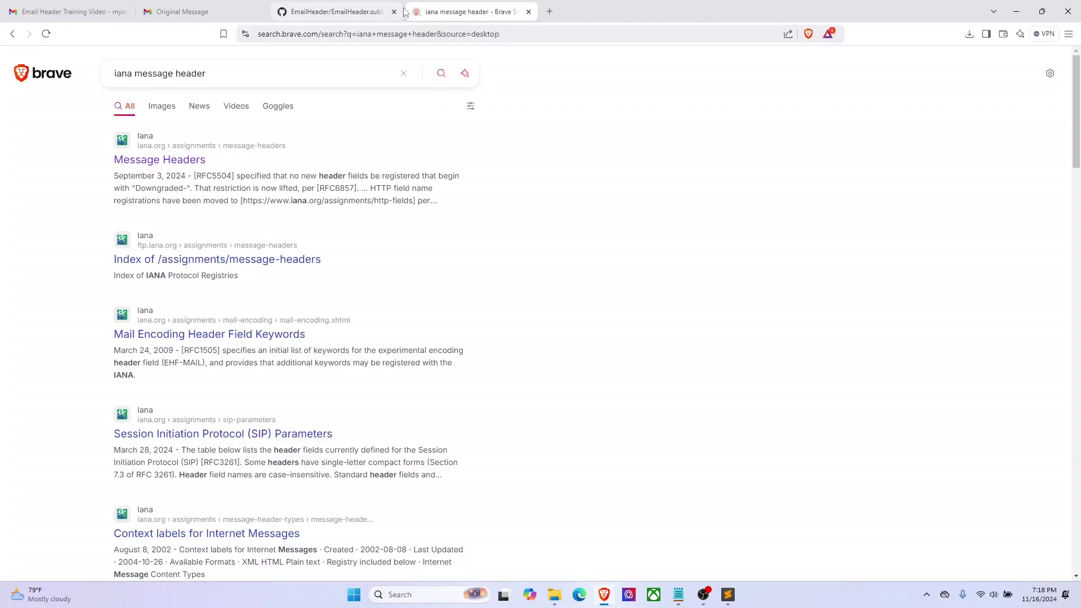
pyautogui.click(197, 164)
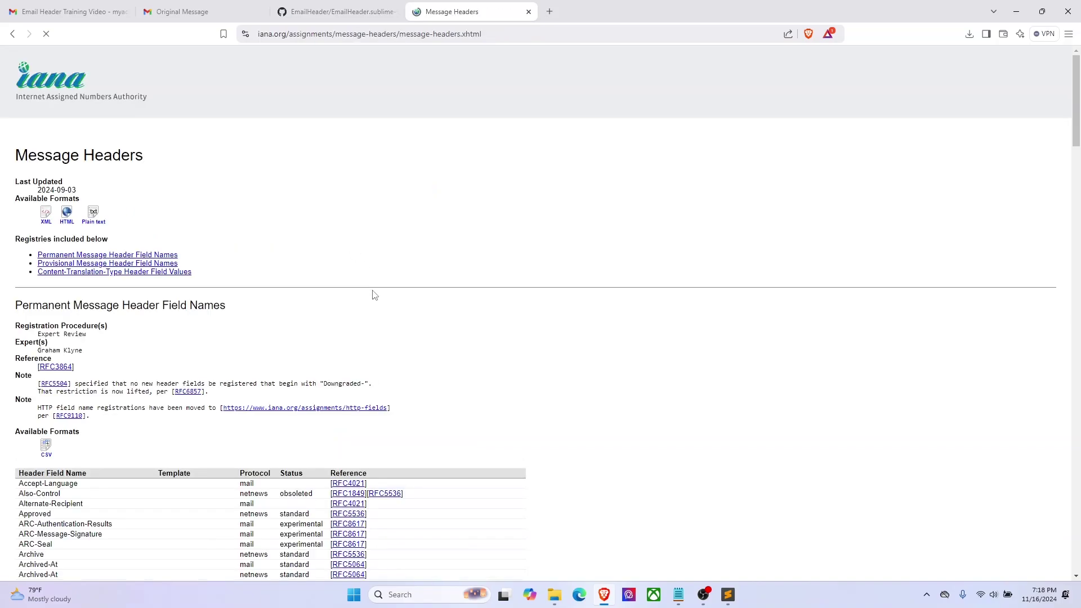
pyautogui.scroll(-1, 375, 300)
pyautogui.scroll(-3, 377, 301)
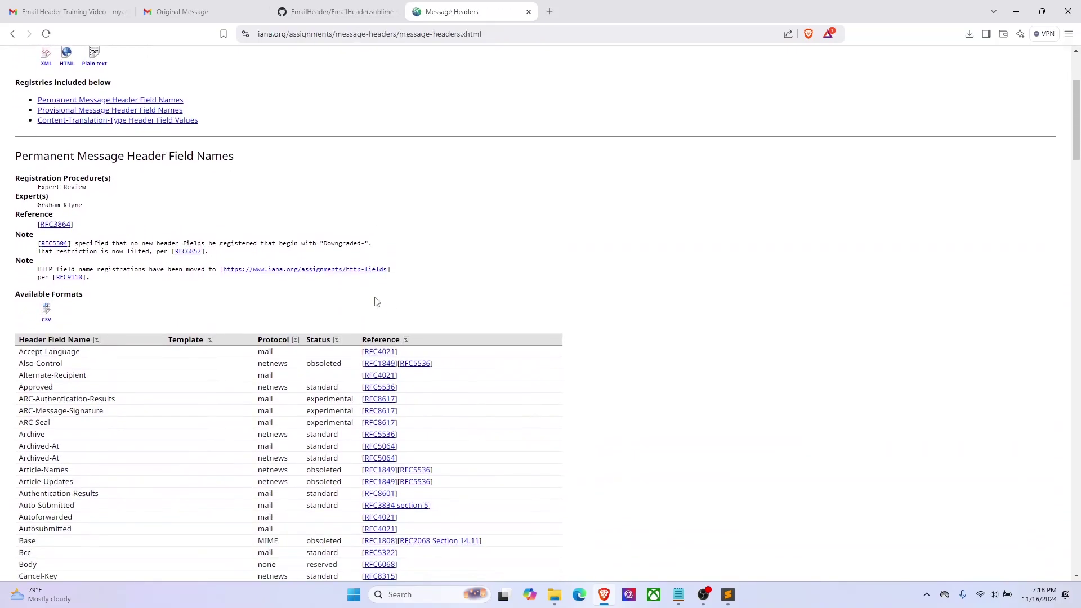
pyautogui.scroll(-1, 377, 303)
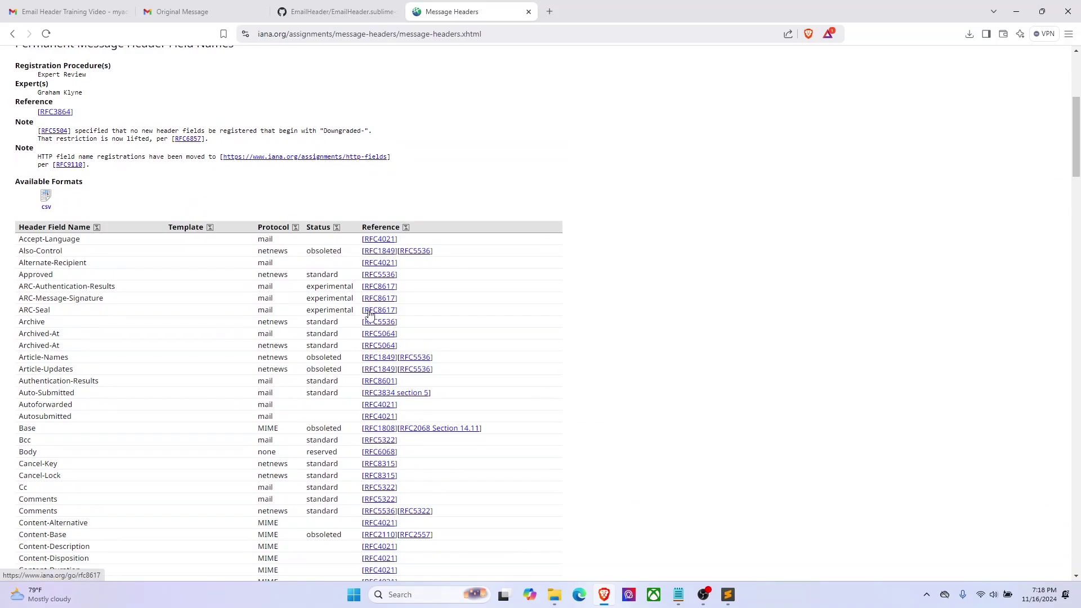
pyautogui.scroll(-2, 370, 315)
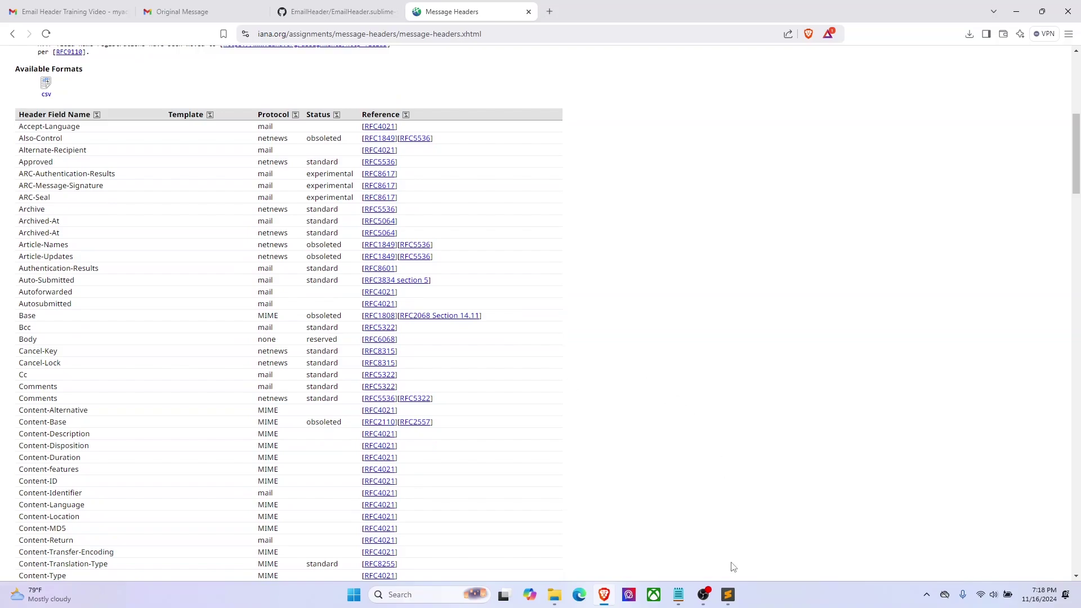
# Step: Bring the Email Header-highlighted message back in Sublime Text and scroll to its first line
pyautogui.click(728, 595)
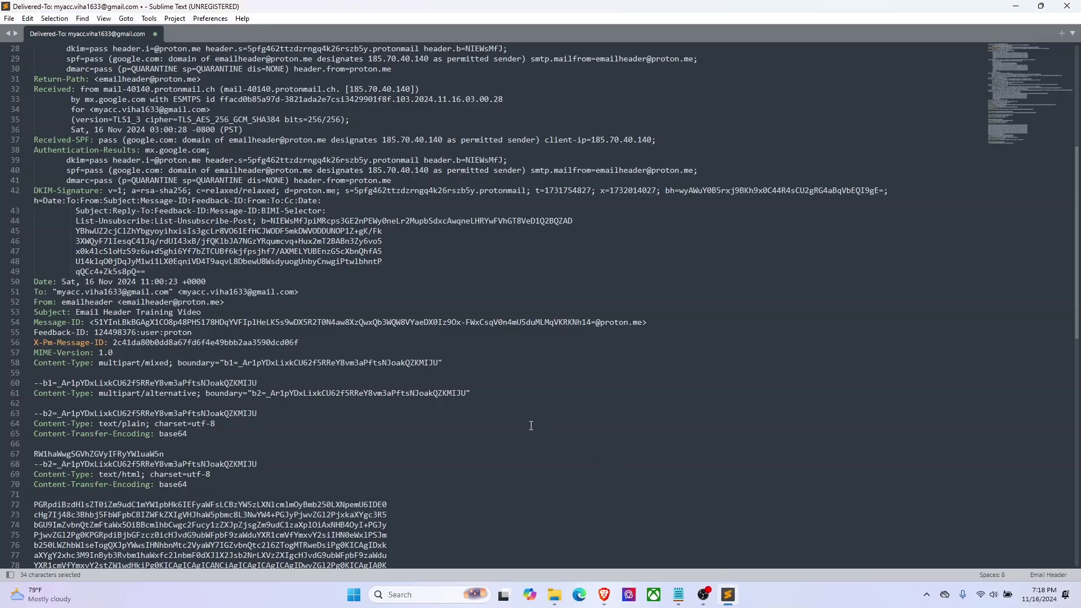
pyautogui.scroll(9, 532, 427)
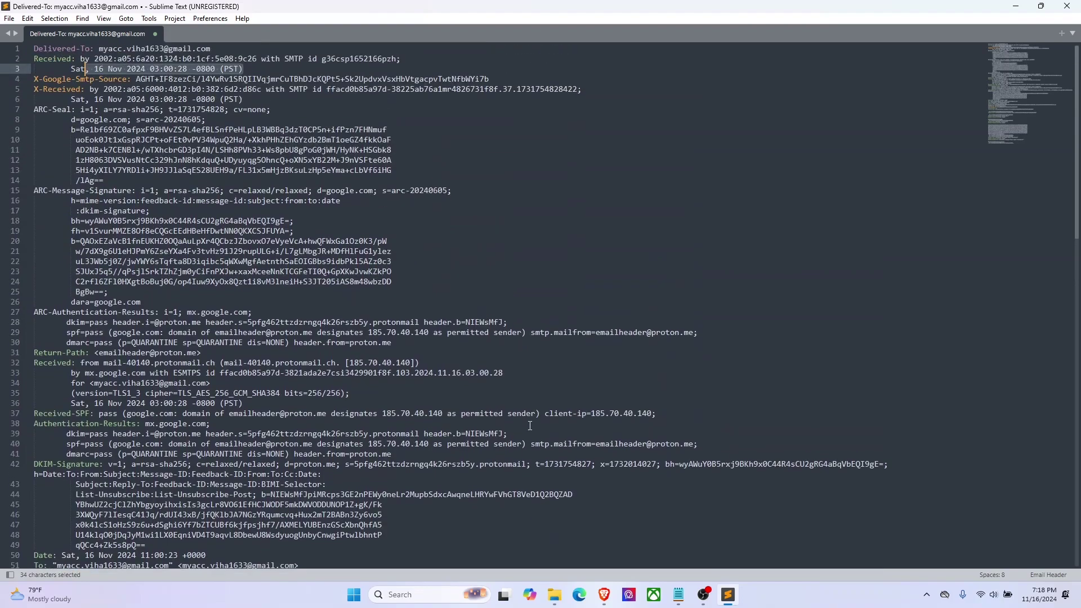